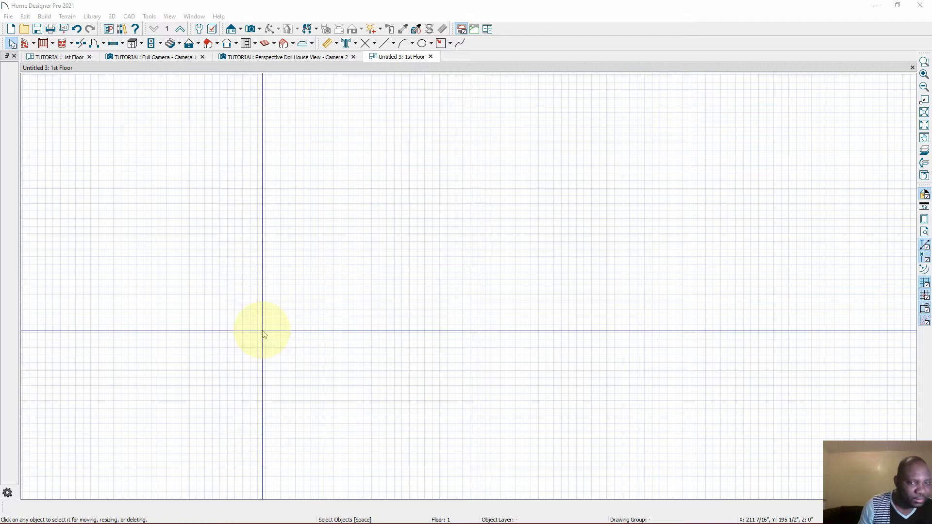
{"action": "middle_click_drag", "start_coordinate": [264, 335], "coordinate": [363, 157]}
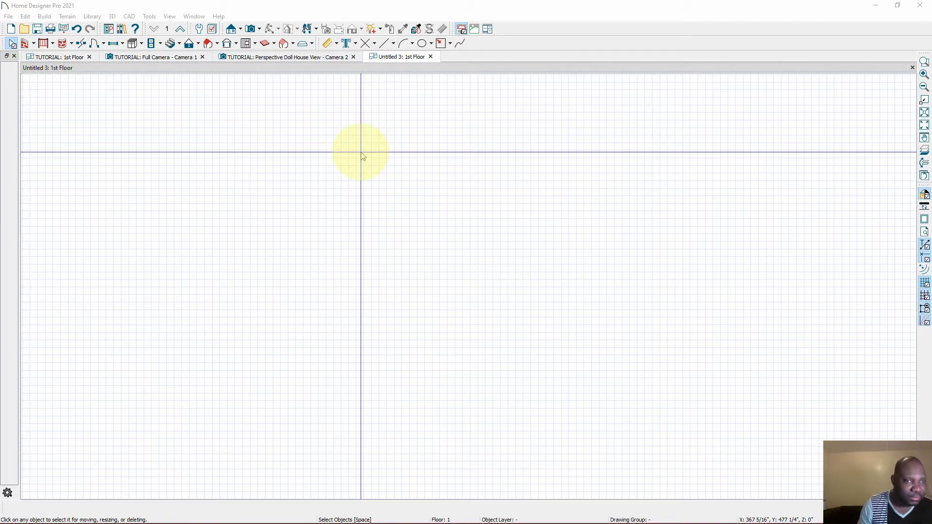
{"action": "middle_click_drag", "start_coordinate": [363, 156], "coordinate": [22, 4]}
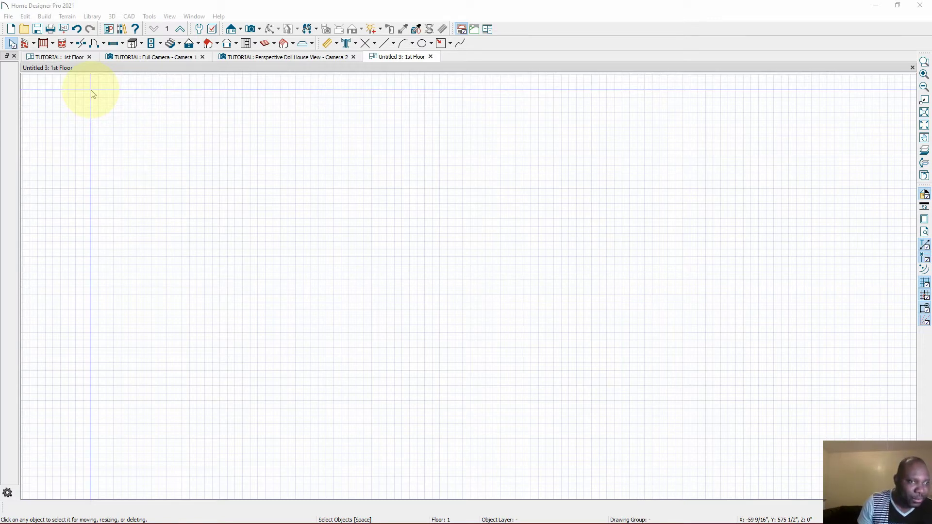
{"action": "mouse_move", "coordinate": [93, 93]}
{"action": "middle_mouse_down"}
{"action": "mouse_move", "coordinate": [172, 145]}
{"action": "mouse_move", "coordinate": [119, 72]}
{"action": "mouse_move", "coordinate": [177, 153]}
{"action": "mouse_move", "coordinate": [106, 84]}
{"action": "middle_mouse_up"}
Switch to the TUTORIAL 1st Floor plan and examine the house's room layout around the master bedroom, entry and laundry.
{"action": "left_click", "coordinate": [55, 57]}
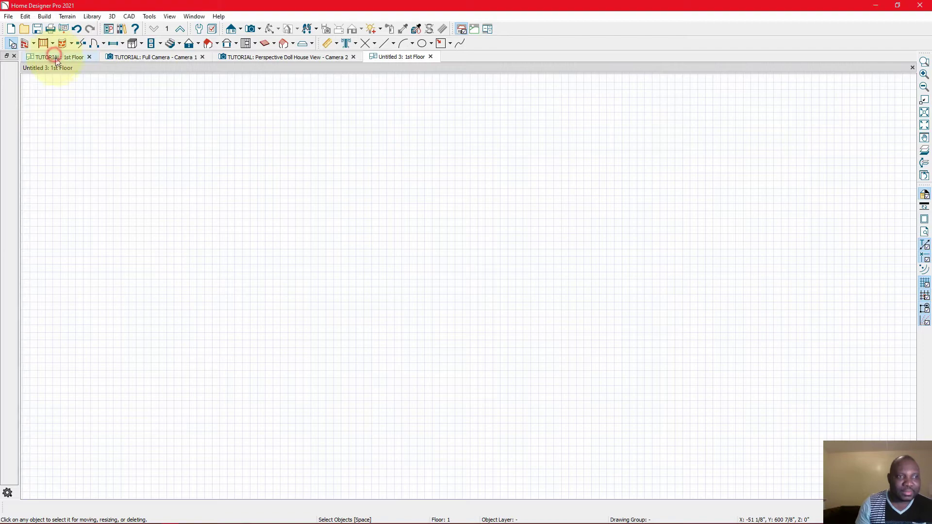
{"action": "scroll", "coordinate": [394, 374], "scroll_direction": "up", "scroll_amount": 3}
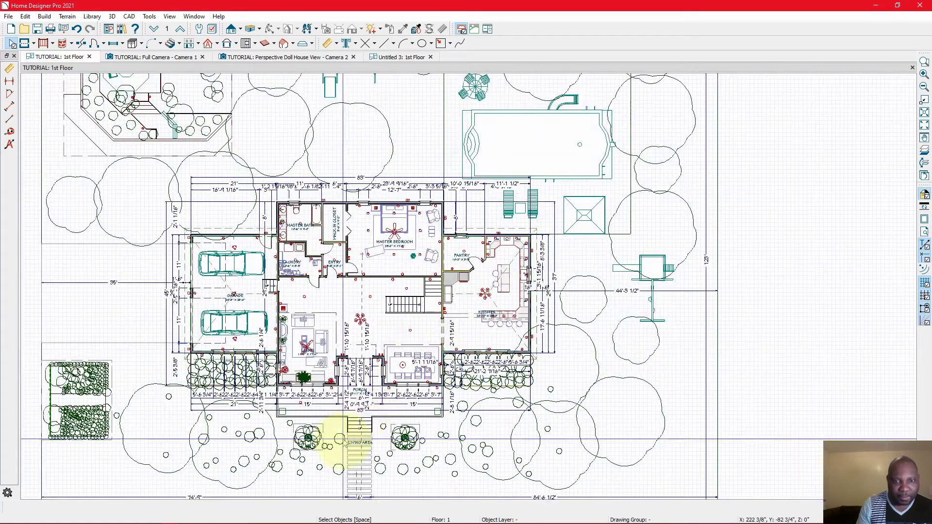
{"action": "scroll", "coordinate": [334, 439], "scroll_direction": "up", "scroll_amount": 2}
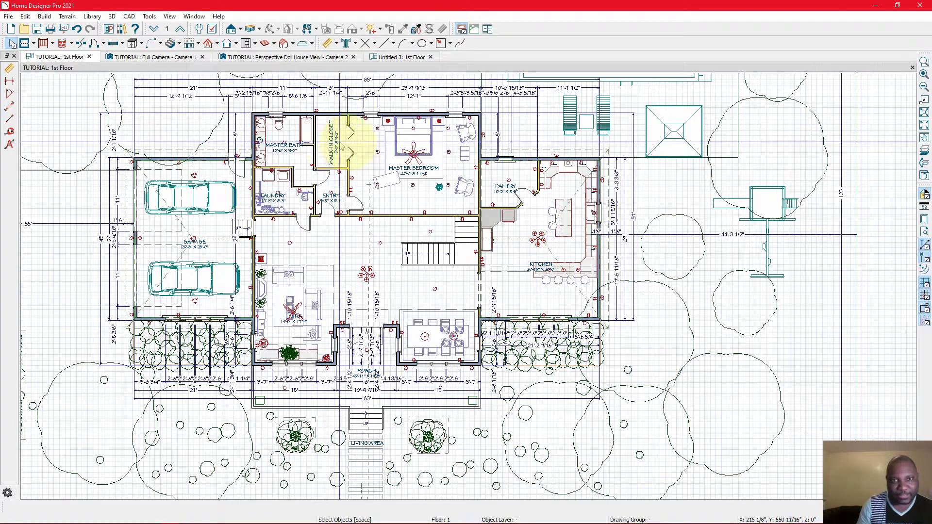
{"action": "scroll", "coordinate": [386, 132], "scroll_direction": "up", "scroll_amount": 1}
{"action": "scroll", "coordinate": [385, 132], "scroll_direction": "up", "scroll_amount": 1}
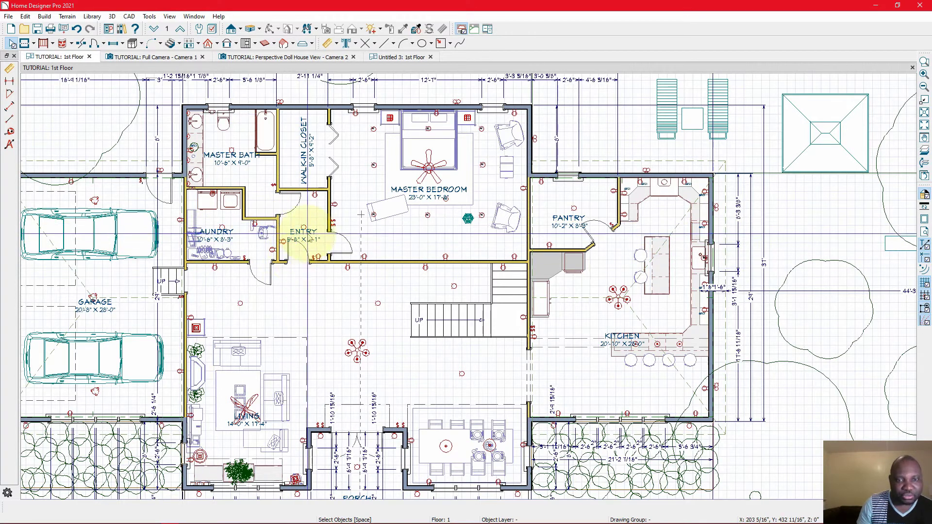
{"action": "scroll", "coordinate": [284, 252], "scroll_direction": "down", "scroll_amount": 1}
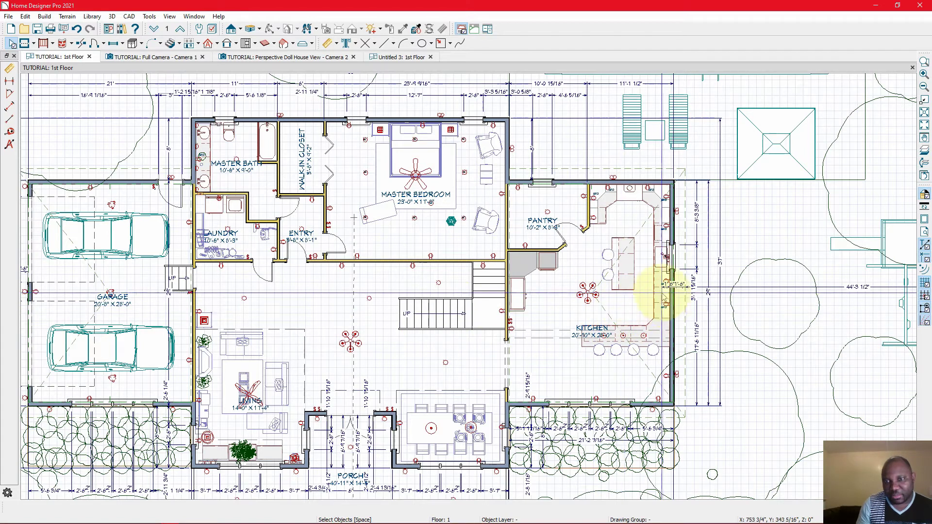
Examine the kitchen, pantry, dining area and garage on the first-floor plan, including their room labels and dimensions.
{"action": "scroll", "coordinate": [667, 306], "scroll_direction": "up", "scroll_amount": 2}
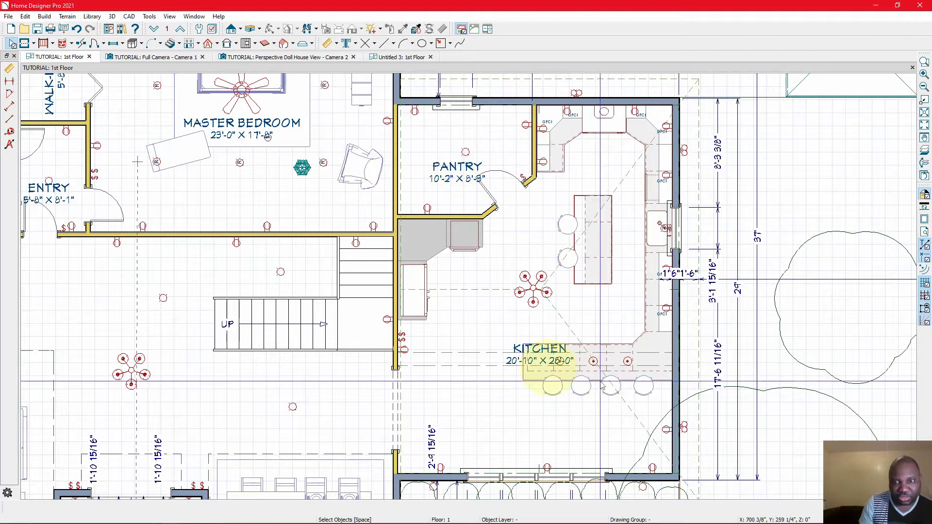
{"action": "scroll", "coordinate": [507, 308], "scroll_direction": "down", "scroll_amount": 2}
{"action": "scroll", "coordinate": [546, 350], "scroll_direction": "up", "scroll_amount": 2}
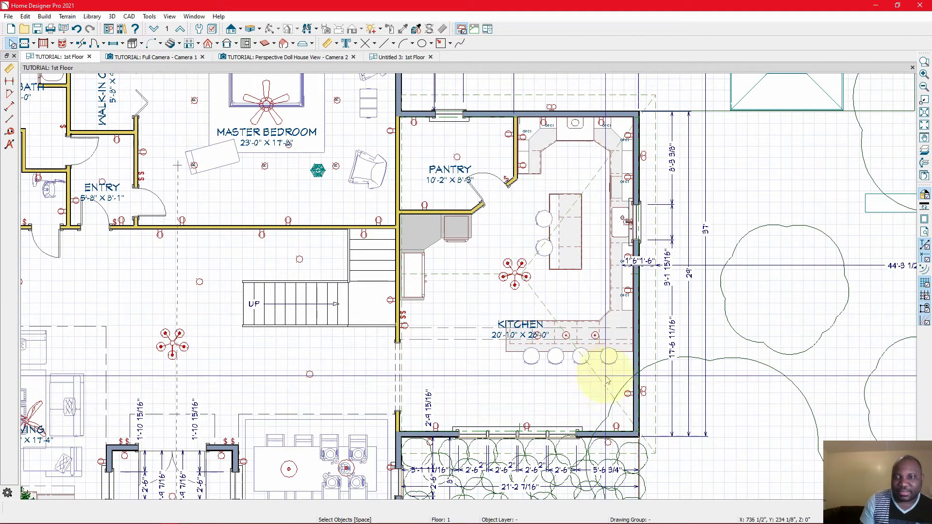
{"action": "scroll", "coordinate": [606, 390], "scroll_direction": "down", "scroll_amount": 3}
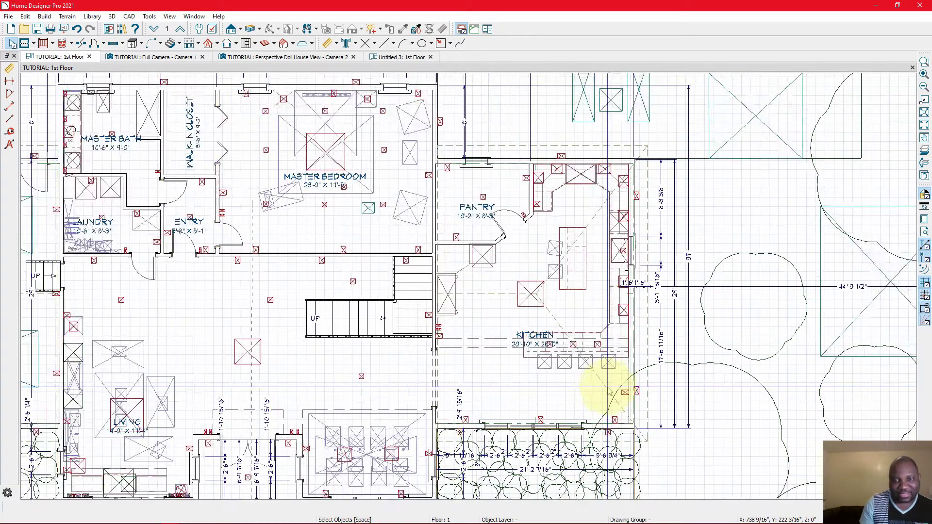
{"action": "scroll", "coordinate": [606, 389], "scroll_direction": "down", "scroll_amount": 2}
{"action": "scroll", "coordinate": [582, 374], "scroll_direction": "up", "scroll_amount": 2}
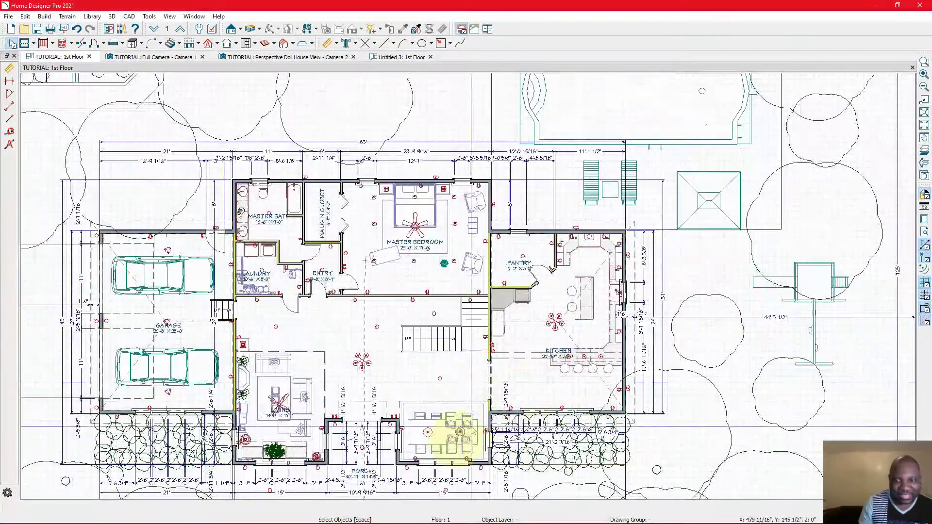
{"action": "scroll", "coordinate": [129, 312], "scroll_direction": "up", "scroll_amount": 2}
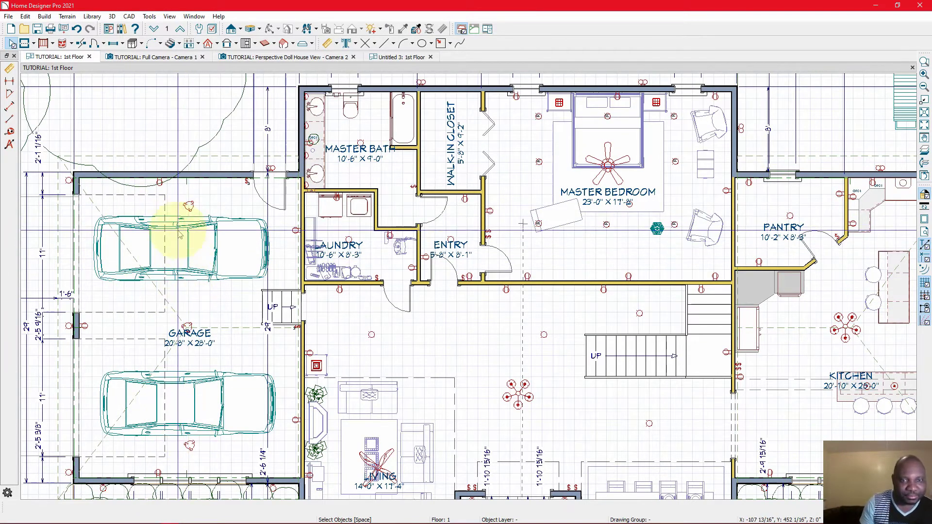
{"action": "scroll", "coordinate": [179, 226], "scroll_direction": "down", "scroll_amount": 2}
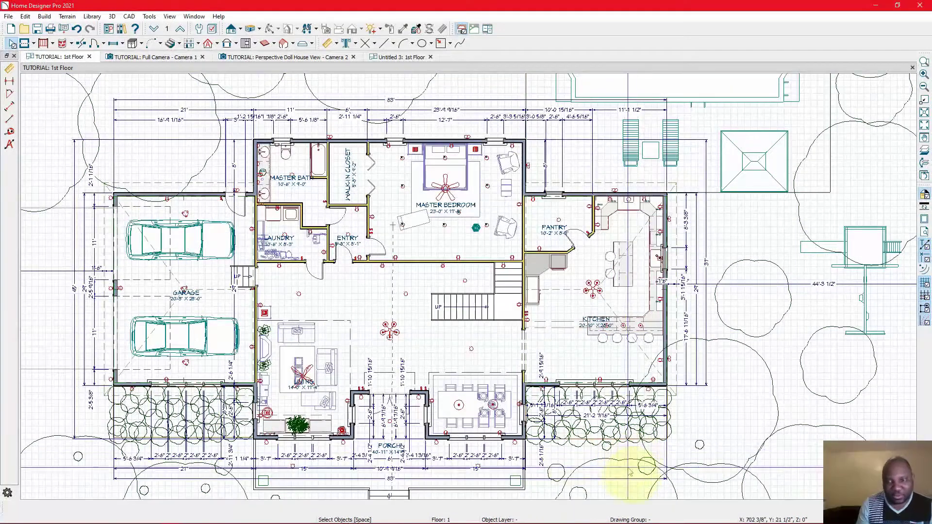
{"action": "scroll", "coordinate": [634, 447], "scroll_direction": "up", "scroll_amount": 1}
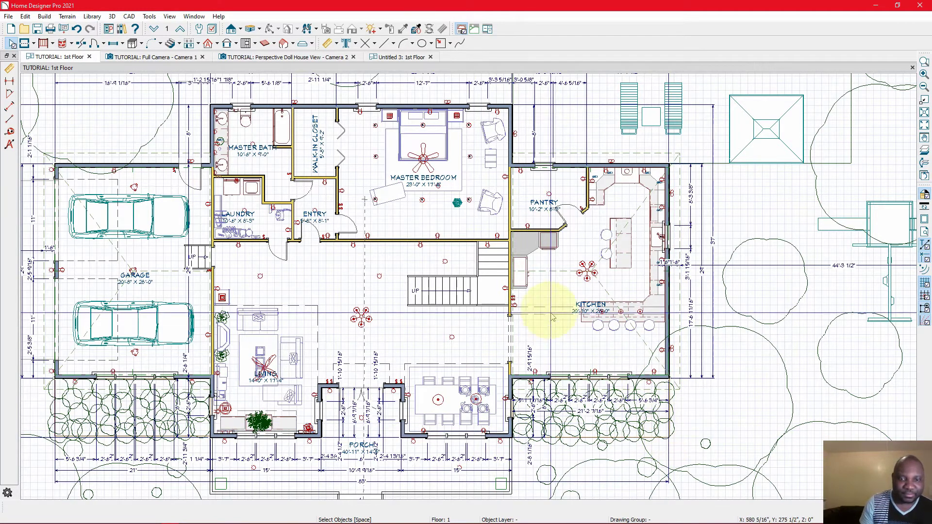
{"action": "scroll", "coordinate": [543, 310], "scroll_direction": "down", "scroll_amount": 2}
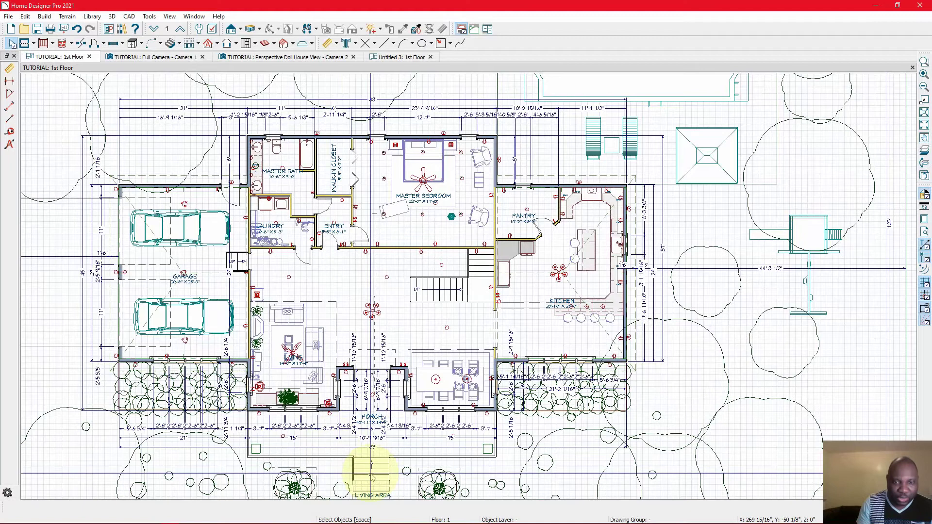
Examine the front porch, its entrance steps, the walkway and the dimensions around the front door.
{"action": "scroll", "coordinate": [372, 472], "scroll_direction": "up", "scroll_amount": 2}
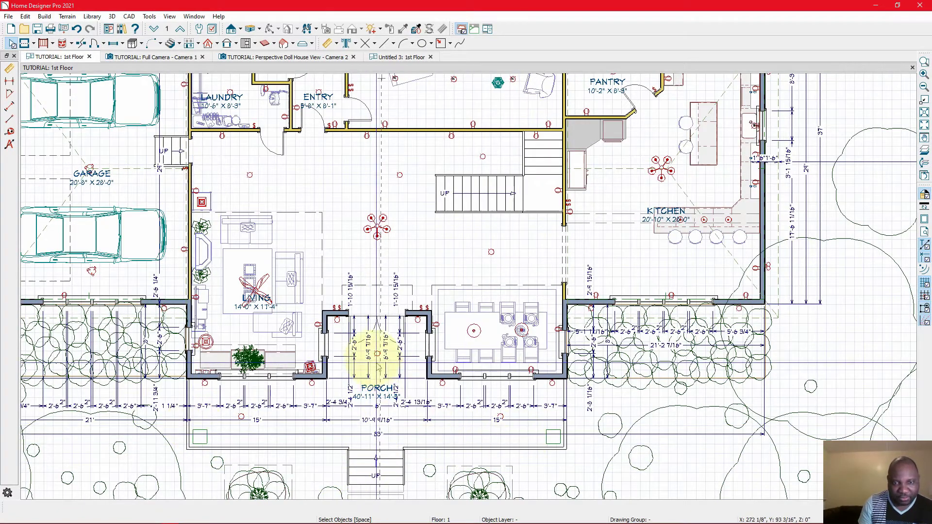
{"action": "scroll", "coordinate": [375, 357], "scroll_direction": "down", "scroll_amount": 1}
{"action": "scroll", "coordinate": [261, 209], "scroll_direction": "down", "scroll_amount": 1}
{"action": "scroll", "coordinate": [271, 219], "scroll_direction": "up", "scroll_amount": 1}
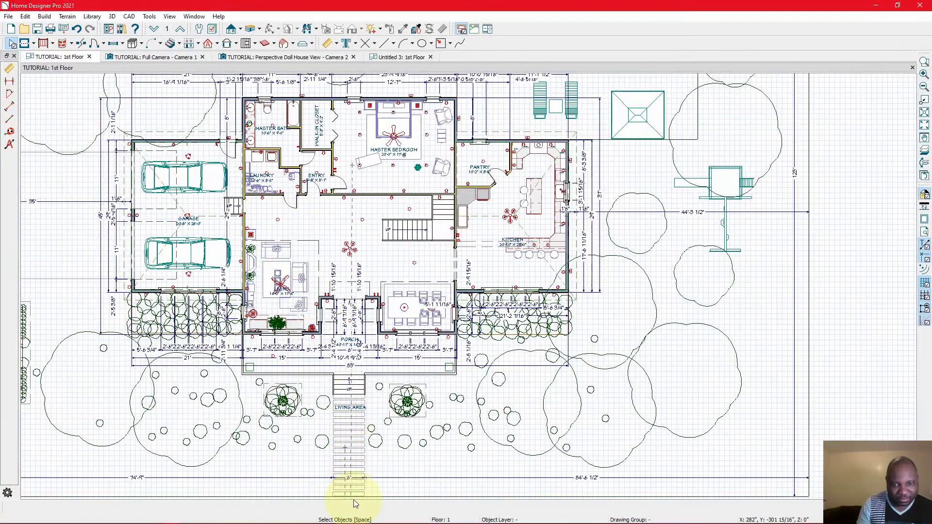
{"action": "scroll", "coordinate": [355, 502], "scroll_direction": "up", "scroll_amount": 1}
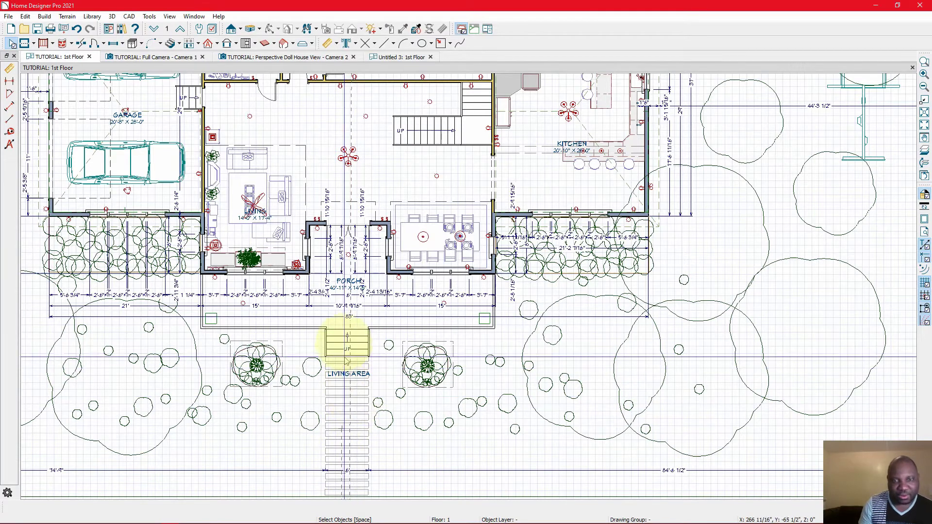
{"action": "scroll", "coordinate": [347, 340], "scroll_direction": "up", "scroll_amount": 1}
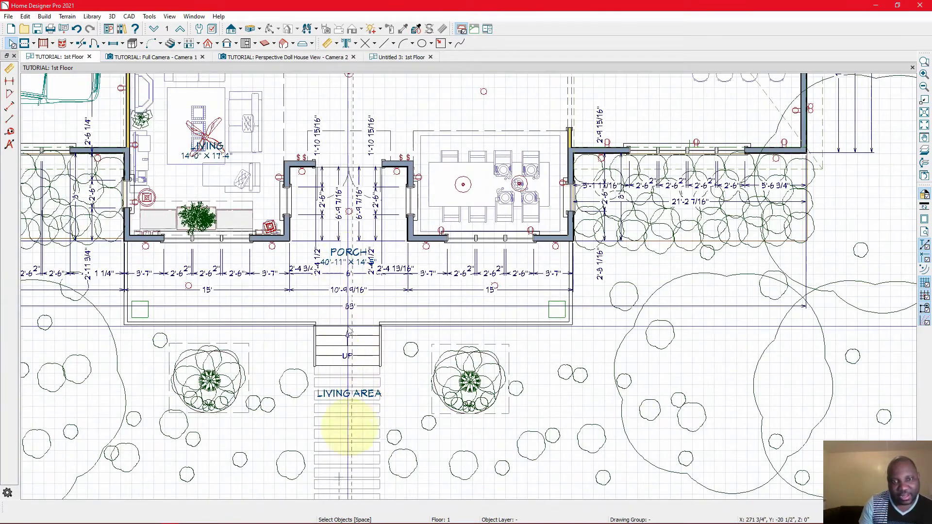
{"action": "scroll", "coordinate": [347, 420], "scroll_direction": "down", "scroll_amount": 1}
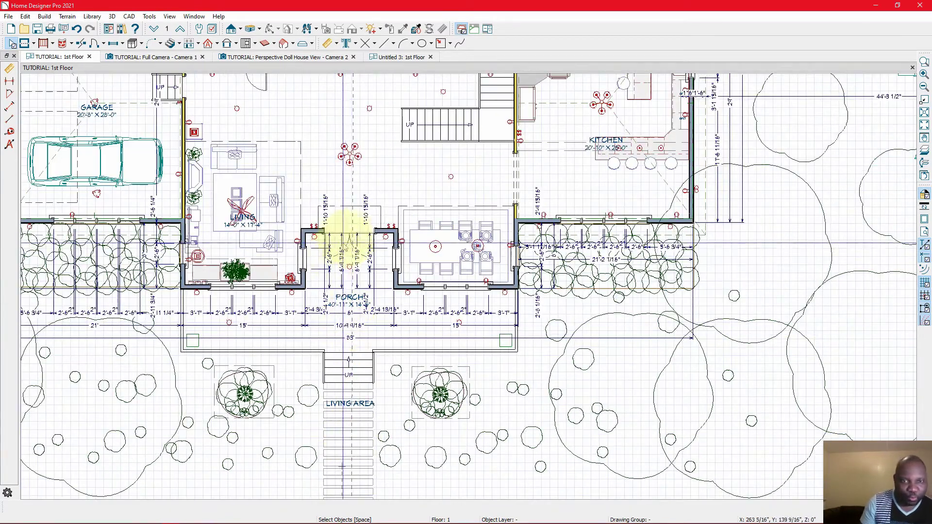
{"action": "scroll", "coordinate": [349, 239], "scroll_direction": "up", "scroll_amount": 2}
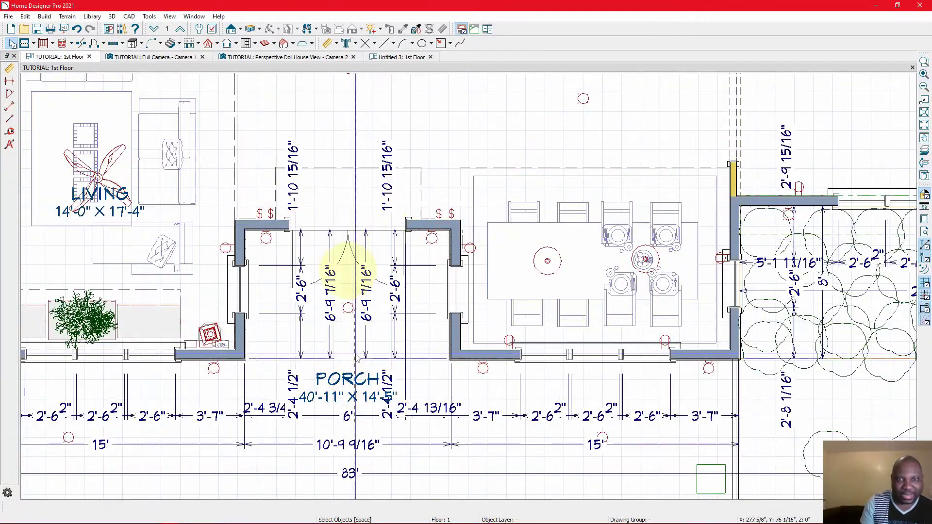
{"action": "scroll", "coordinate": [354, 374], "scroll_direction": "down", "scroll_amount": 2}
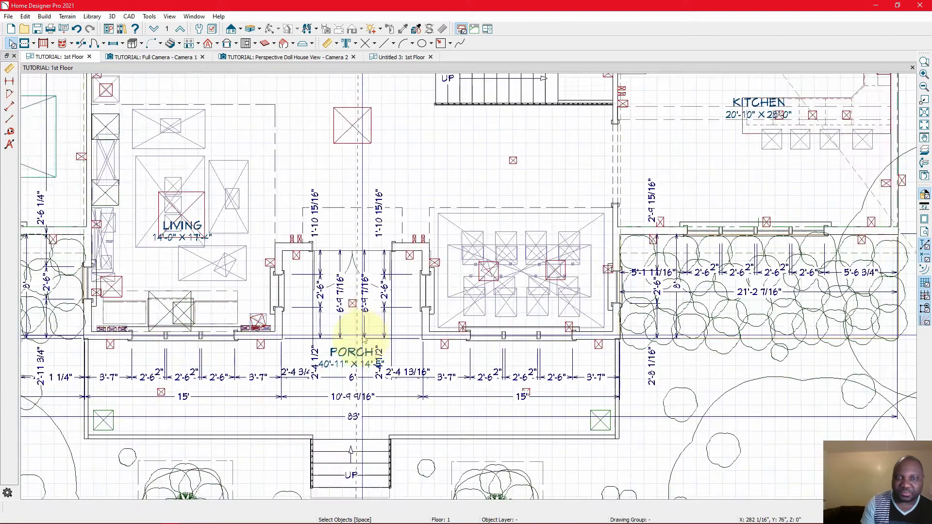
{"action": "scroll", "coordinate": [358, 347], "scroll_direction": "down", "scroll_amount": 3}
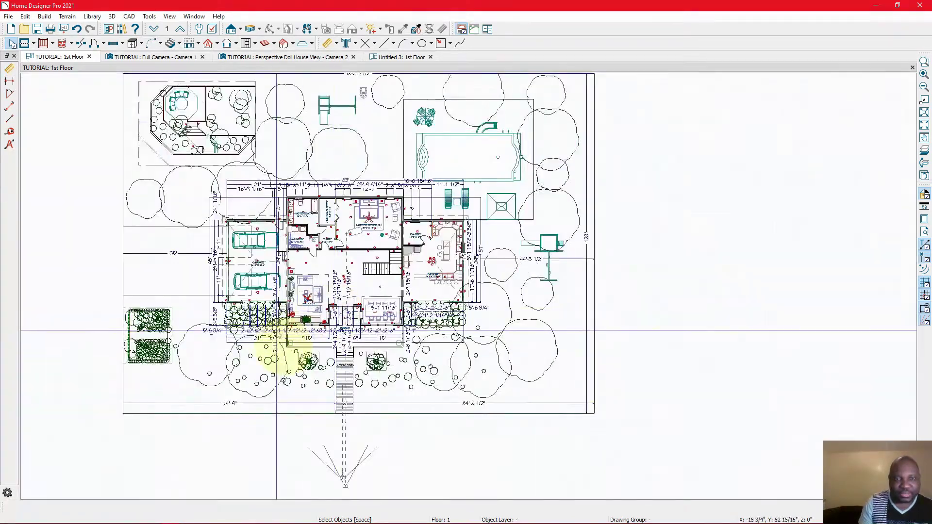
Examine the whole lot with its landscaping and pool, and read the overall dimensions along the property boundary.
{"action": "scroll", "coordinate": [294, 235], "scroll_direction": "up", "scroll_amount": 1}
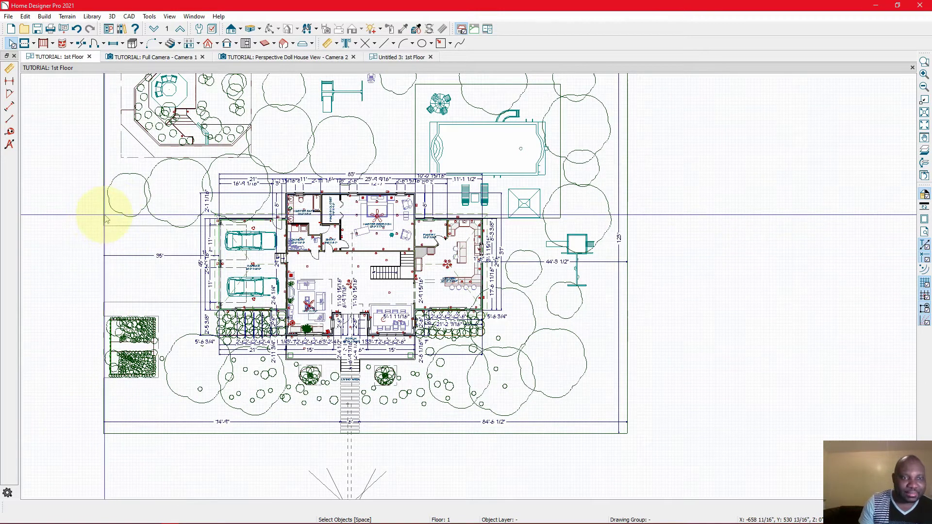
{"action": "scroll", "coordinate": [112, 328], "scroll_direction": "down", "scroll_amount": 1}
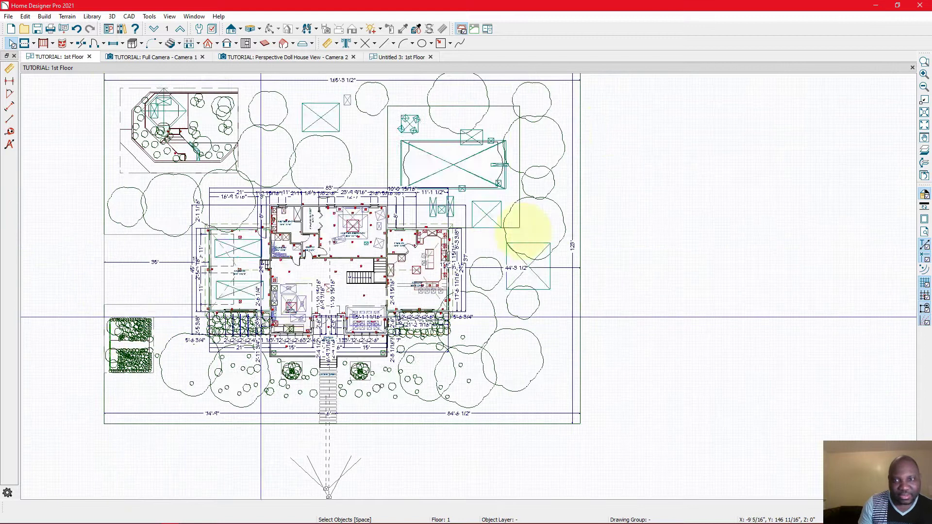
{"action": "scroll", "coordinate": [430, 209], "scroll_direction": "down", "scroll_amount": 1}
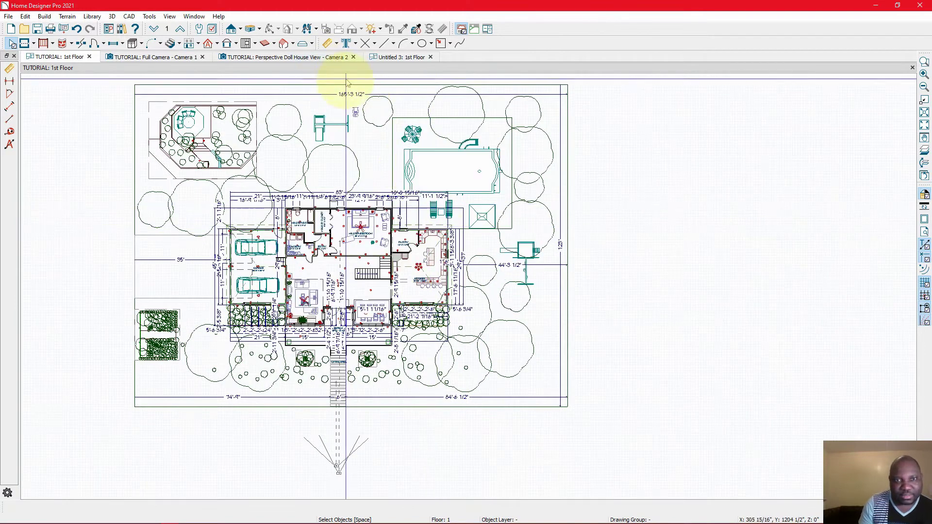
{"action": "scroll", "coordinate": [346, 85], "scroll_direction": "up", "scroll_amount": 1}
{"action": "scroll", "coordinate": [348, 89], "scroll_direction": "up", "scroll_amount": 2}
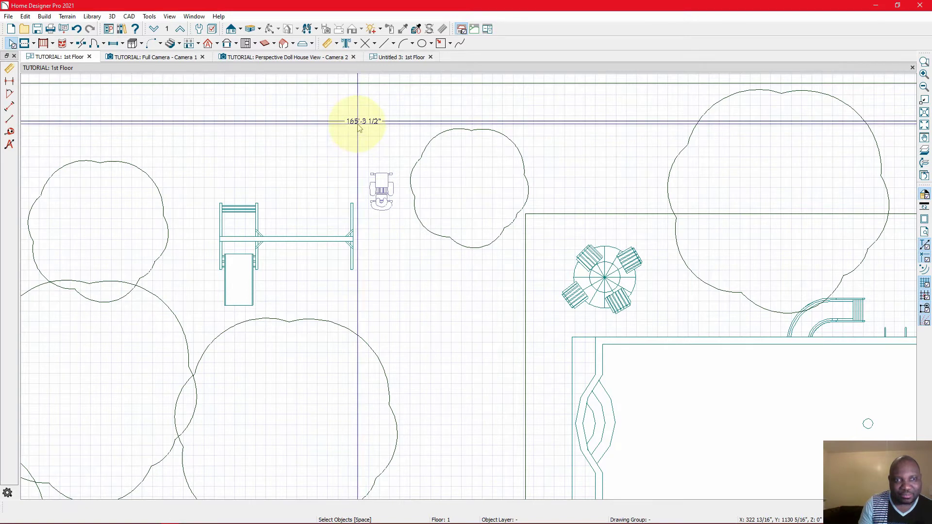
{"action": "scroll", "coordinate": [228, 141], "scroll_direction": "down", "scroll_amount": 4}
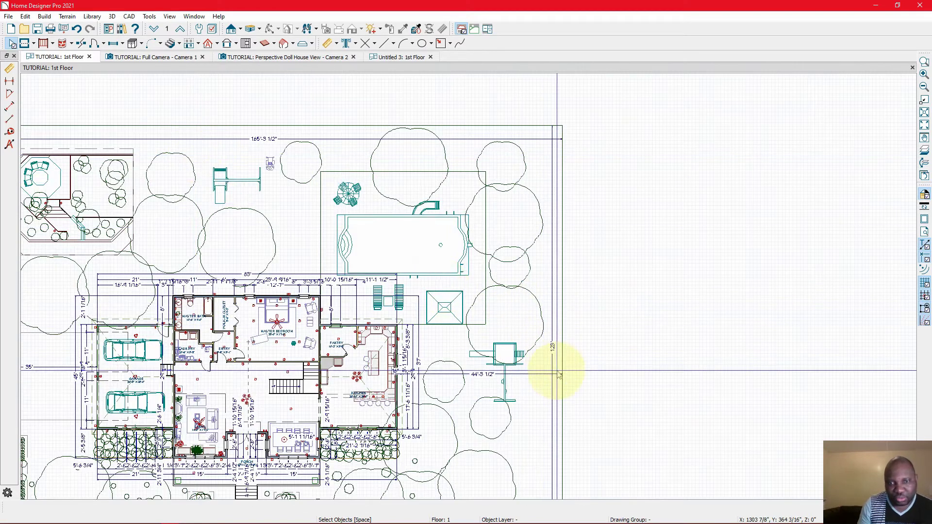
{"action": "scroll", "coordinate": [552, 358], "scroll_direction": "up", "scroll_amount": 3}
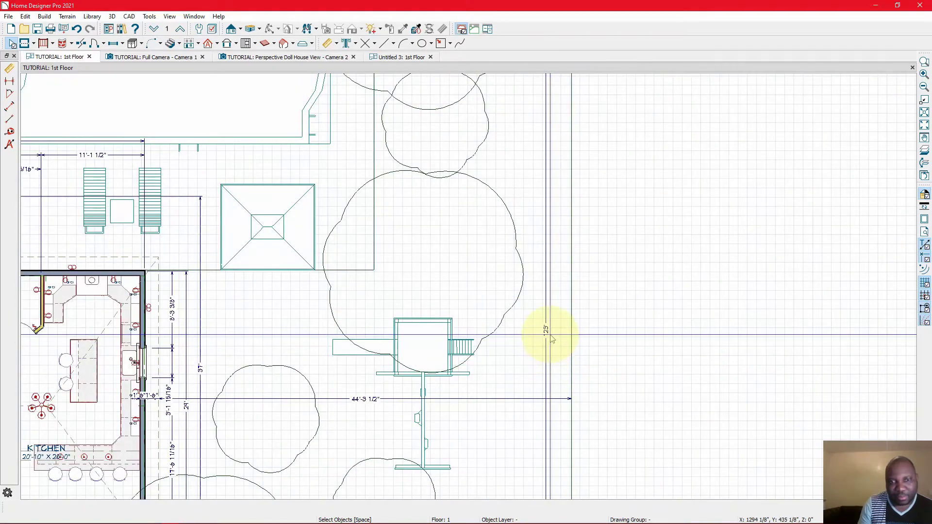
{"action": "scroll", "coordinate": [555, 340], "scroll_direction": "down", "scroll_amount": 3}
{"action": "scroll", "coordinate": [559, 335], "scroll_direction": "down", "scroll_amount": 3}
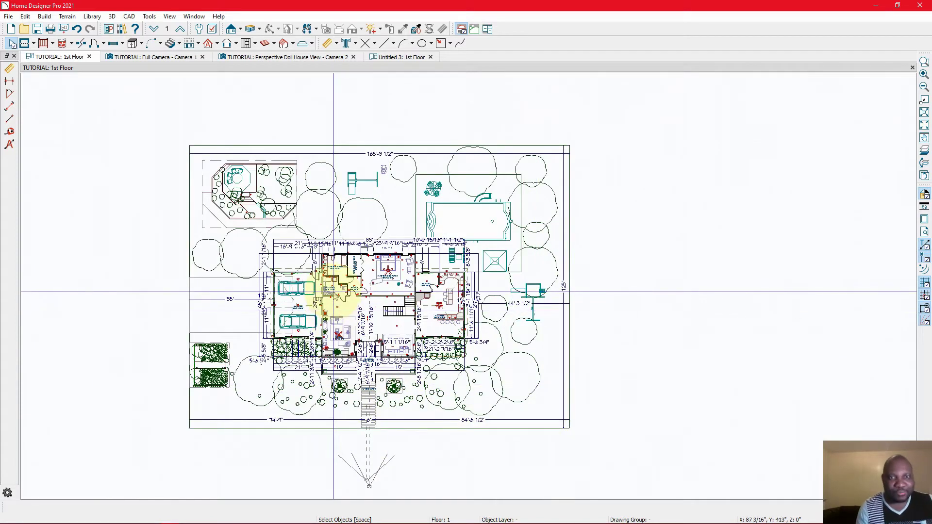
Go up to the 2nd floor of the tutorial plan and examine its bedrooms, baths, hall and living area.
{"action": "left_click", "coordinate": [179, 30]}
{"action": "scroll", "coordinate": [394, 343], "scroll_direction": "up", "scroll_amount": 6}
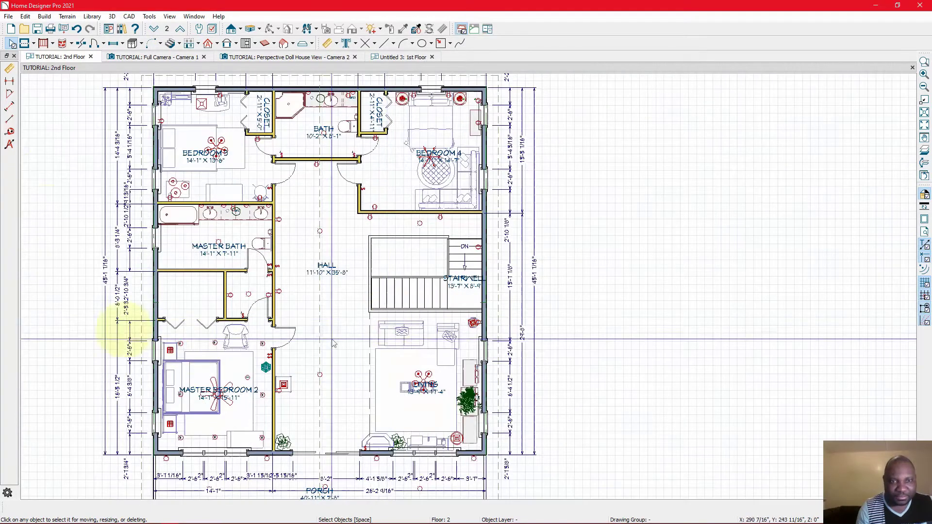
{"action": "scroll", "coordinate": [160, 248], "scroll_direction": "down", "scroll_amount": 2}
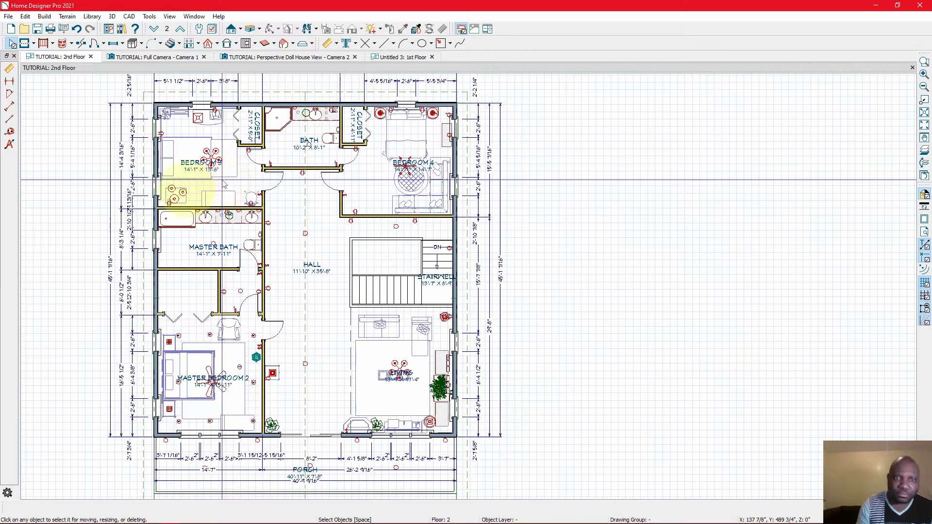
{"action": "scroll", "coordinate": [245, 124], "scroll_direction": "up", "scroll_amount": 1}
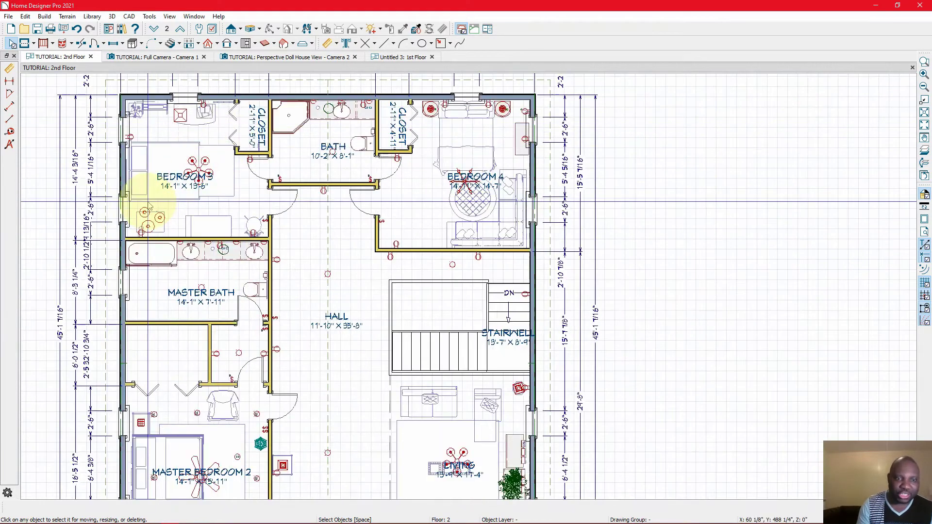
{"action": "scroll", "coordinate": [148, 205], "scroll_direction": "down", "scroll_amount": 1}
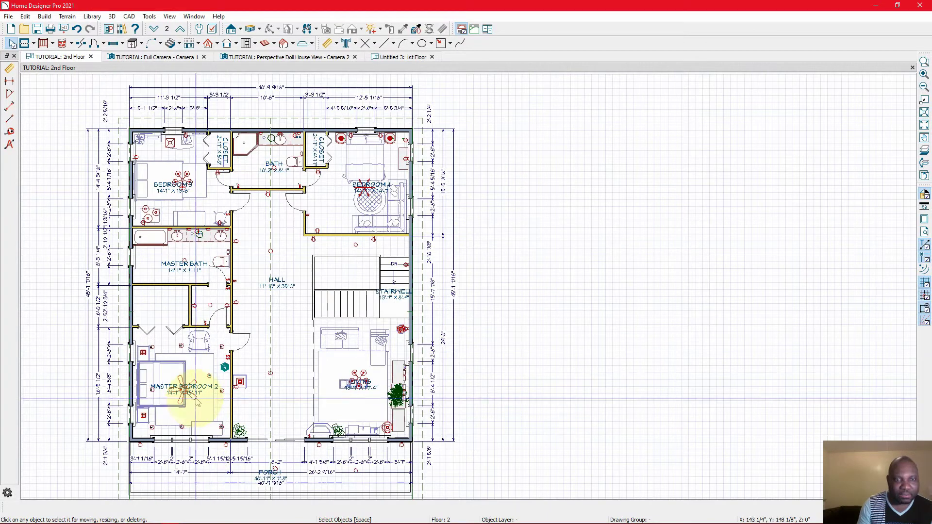
{"action": "scroll", "coordinate": [357, 167], "scroll_direction": "up", "scroll_amount": 1}
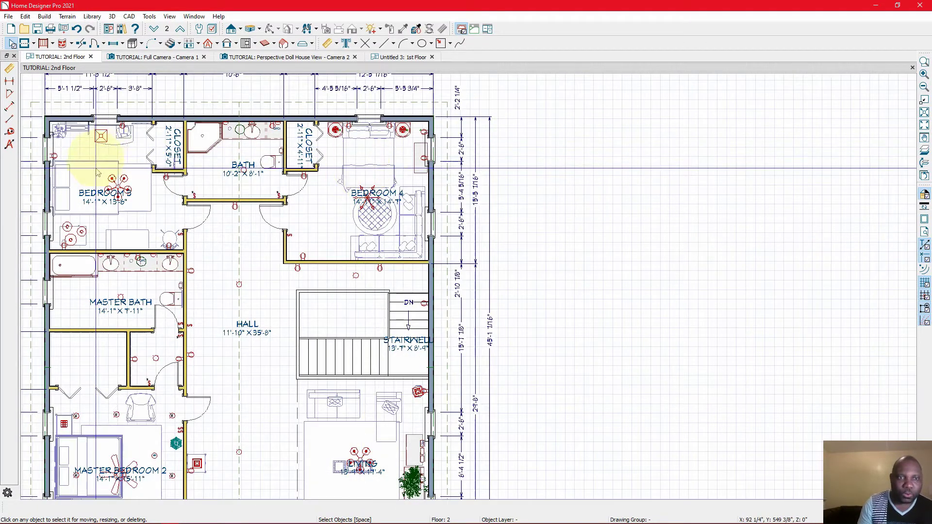
Examine Bedroom 3, Bedroom 4, their closets and the bath between them, with the room dimensions, on the 2nd floor plan.
{"action": "scroll", "coordinate": [102, 147], "scroll_direction": "up", "scroll_amount": 1}
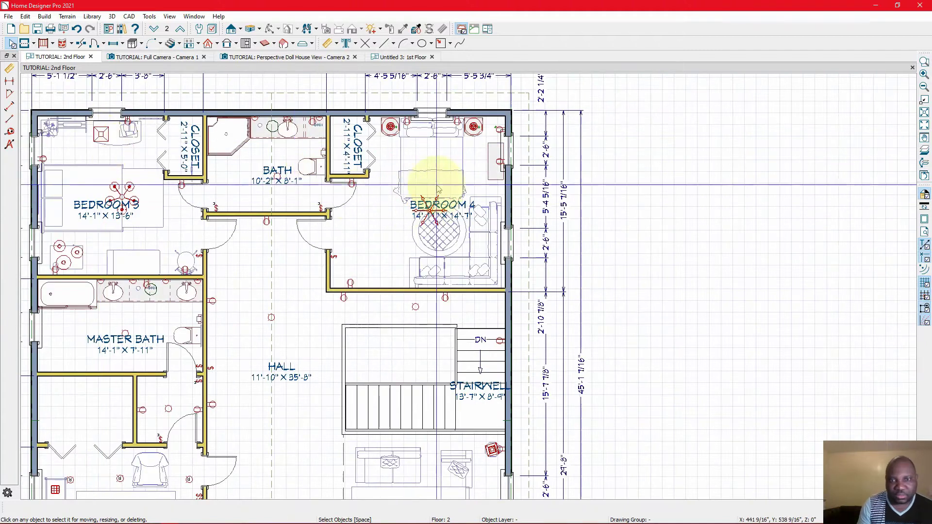
{"action": "scroll", "coordinate": [427, 187], "scroll_direction": "up", "scroll_amount": 1}
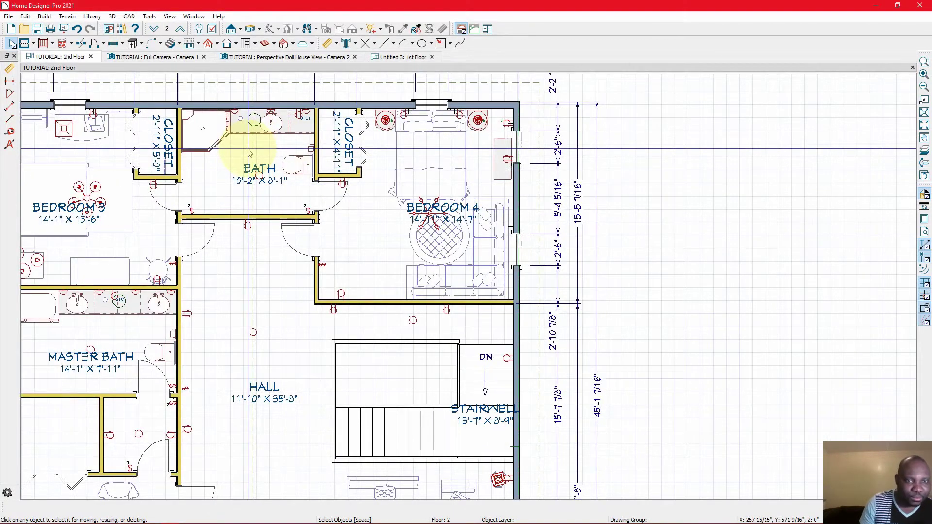
{"action": "scroll", "coordinate": [249, 152], "scroll_direction": "down", "scroll_amount": 1}
{"action": "scroll", "coordinate": [249, 153], "scroll_direction": "down", "scroll_amount": 1}
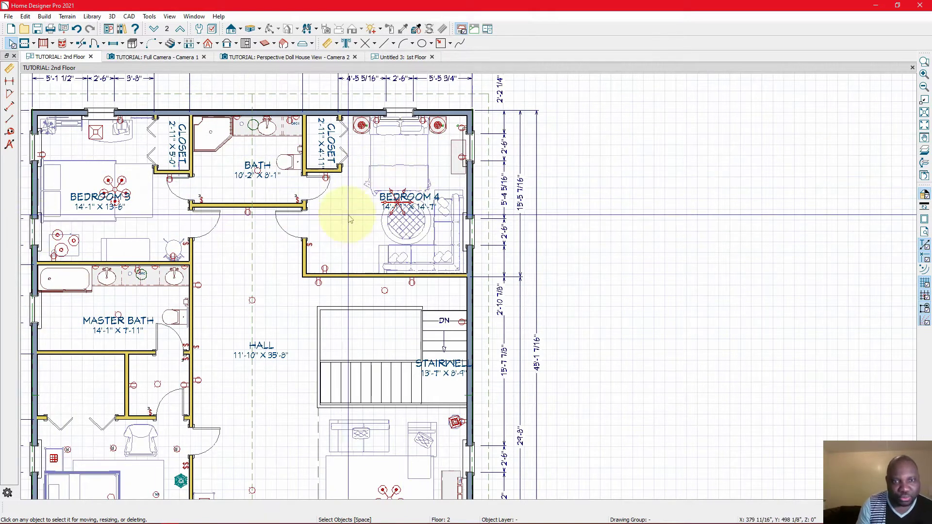
{"action": "scroll", "coordinate": [121, 267], "scroll_direction": "down", "scroll_amount": 2}
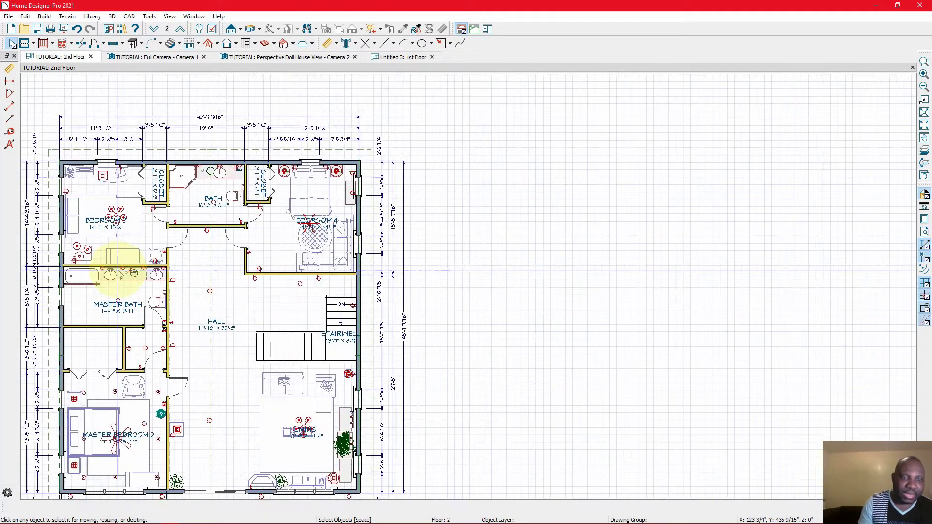
Examine Master Bedroom 2, its closet and the Master Bath, including the furniture layout and room dimensions.
{"action": "scroll", "coordinate": [105, 402], "scroll_direction": "up", "scroll_amount": 2}
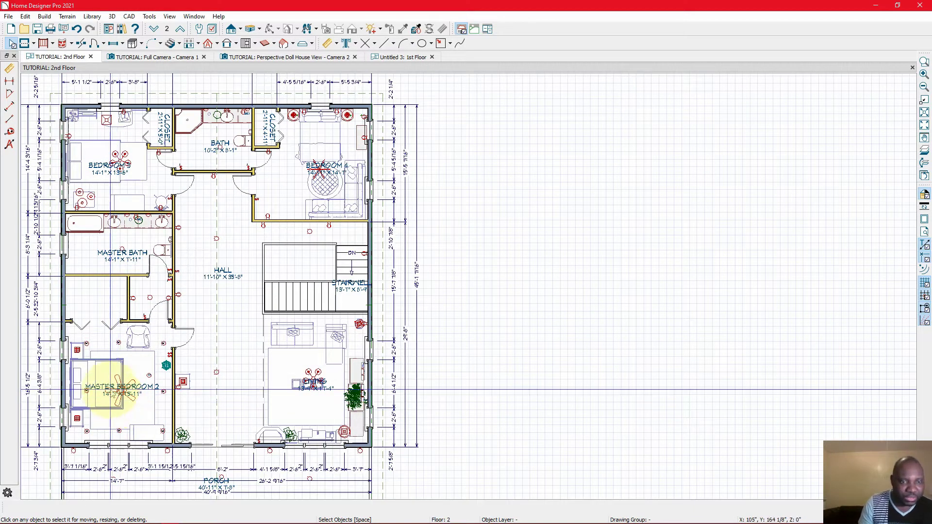
{"action": "scroll", "coordinate": [99, 388], "scroll_direction": "up", "scroll_amount": 1}
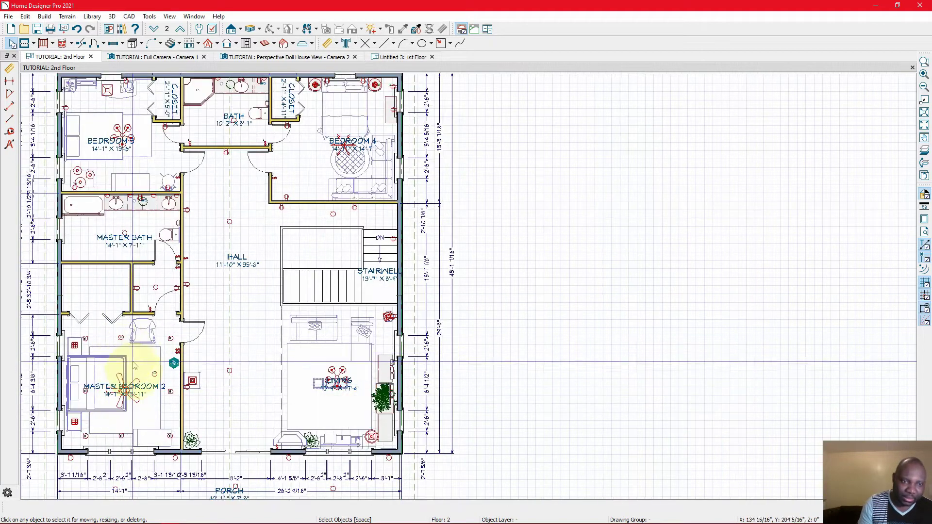
{"action": "scroll", "coordinate": [114, 388], "scroll_direction": "up", "scroll_amount": 1}
{"action": "scroll", "coordinate": [114, 404], "scroll_direction": "up", "scroll_amount": 1}
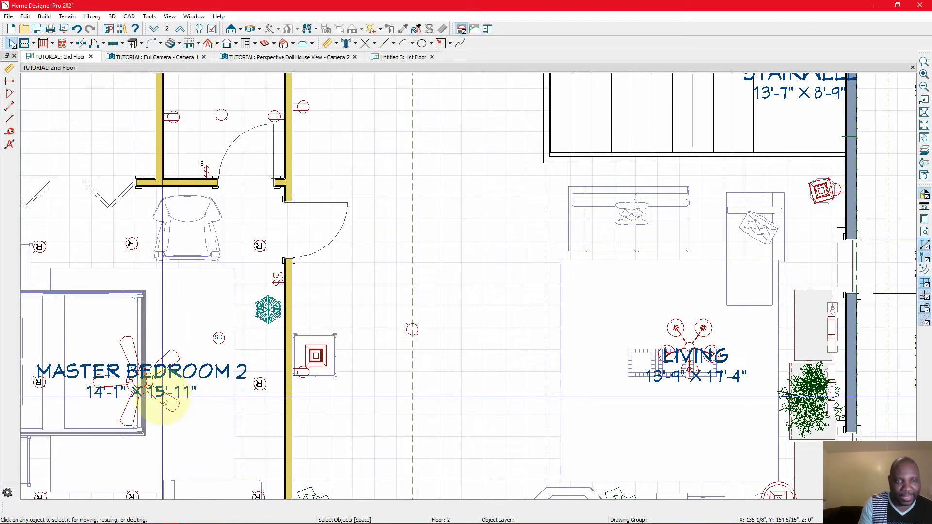
{"action": "scroll", "coordinate": [163, 402], "scroll_direction": "down", "scroll_amount": 1}
{"action": "scroll", "coordinate": [121, 328], "scroll_direction": "down", "scroll_amount": 1}
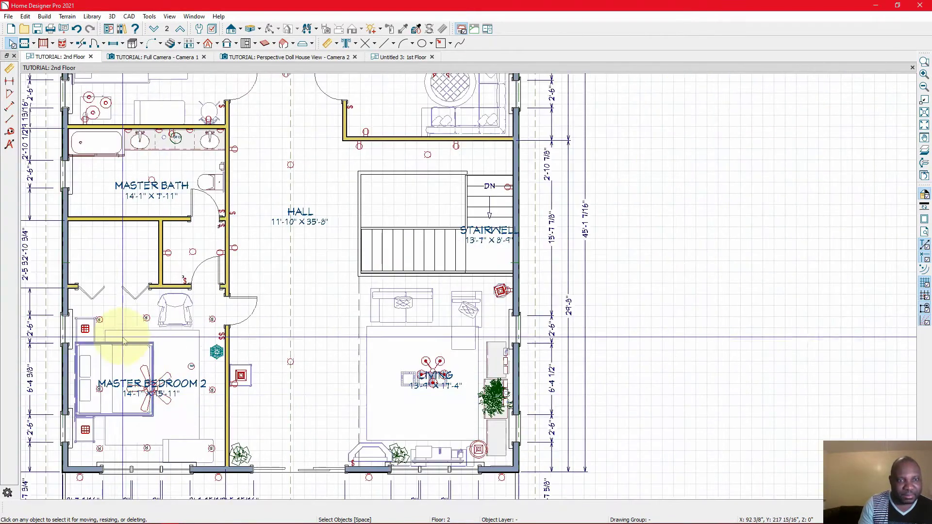
{"action": "scroll", "coordinate": [111, 256], "scroll_direction": "up", "scroll_amount": 1}
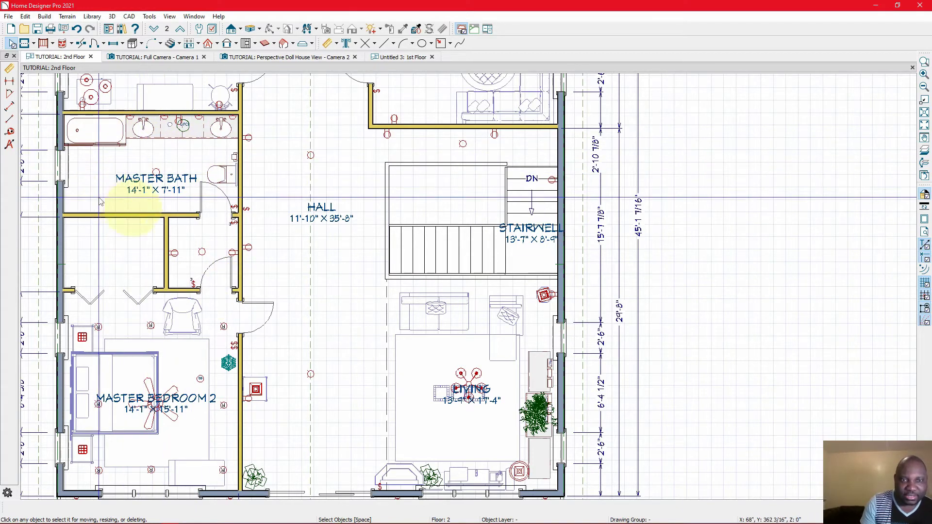
{"action": "scroll", "coordinate": [97, 248], "scroll_direction": "down", "scroll_amount": 2}
Examine the stairwell, the hall and the living area with its furniture on the 2nd floor plan.
{"action": "scroll", "coordinate": [422, 226], "scroll_direction": "up", "scroll_amount": 1}
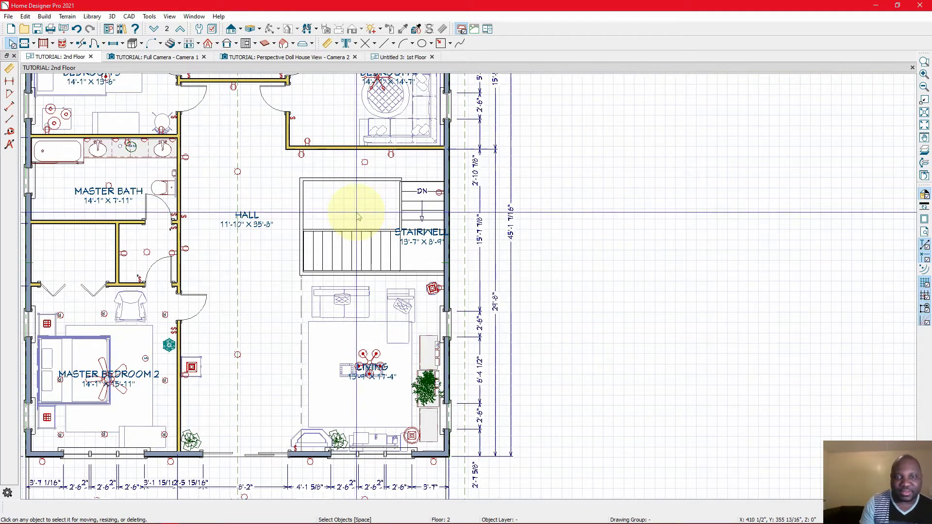
{"action": "scroll", "coordinate": [232, 251], "scroll_direction": "down", "scroll_amount": 1}
{"action": "scroll", "coordinate": [364, 336], "scroll_direction": "up", "scroll_amount": 1}
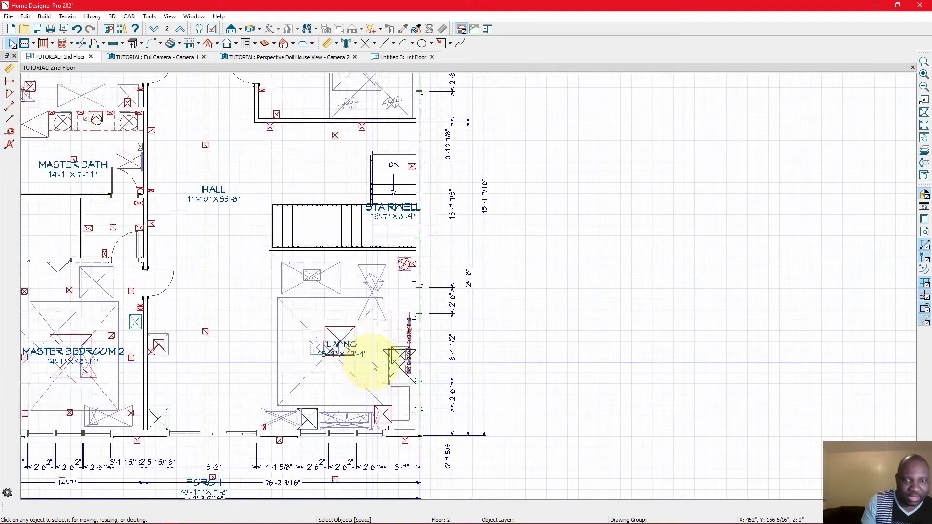
{"action": "scroll", "coordinate": [371, 365], "scroll_direction": "up", "scroll_amount": 1}
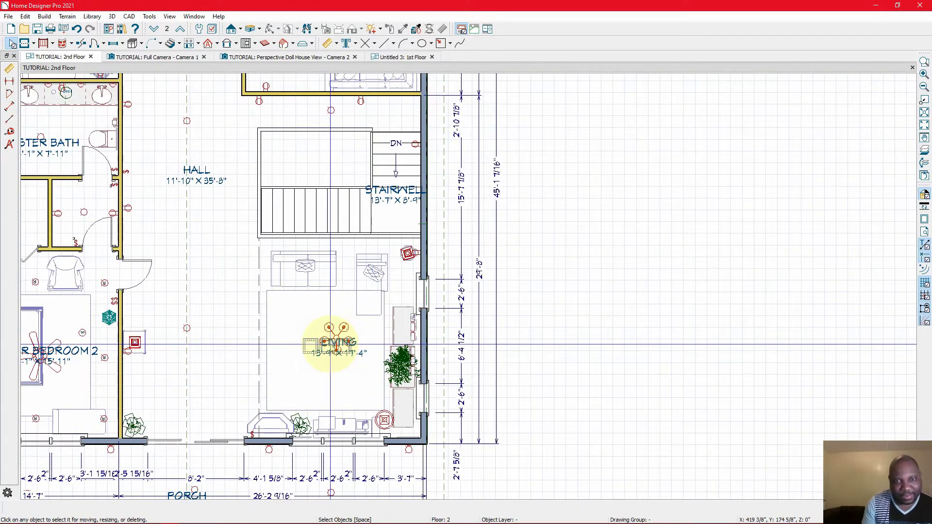
{"action": "scroll", "coordinate": [334, 339], "scroll_direction": "down", "scroll_amount": 2}
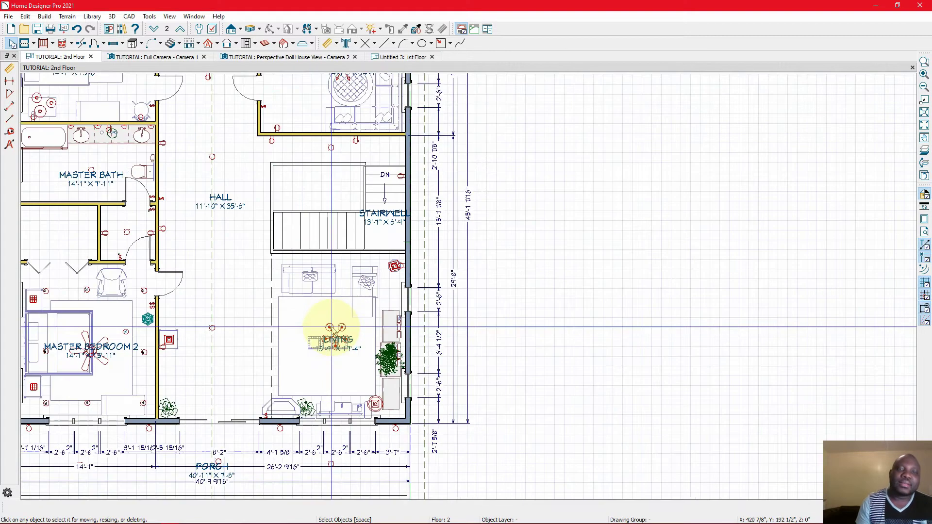
Examine the 2nd floor porch, the sliding door opening from the hall and the dimensions along the front wall.
{"action": "scroll", "coordinate": [279, 409], "scroll_direction": "up", "scroll_amount": 2}
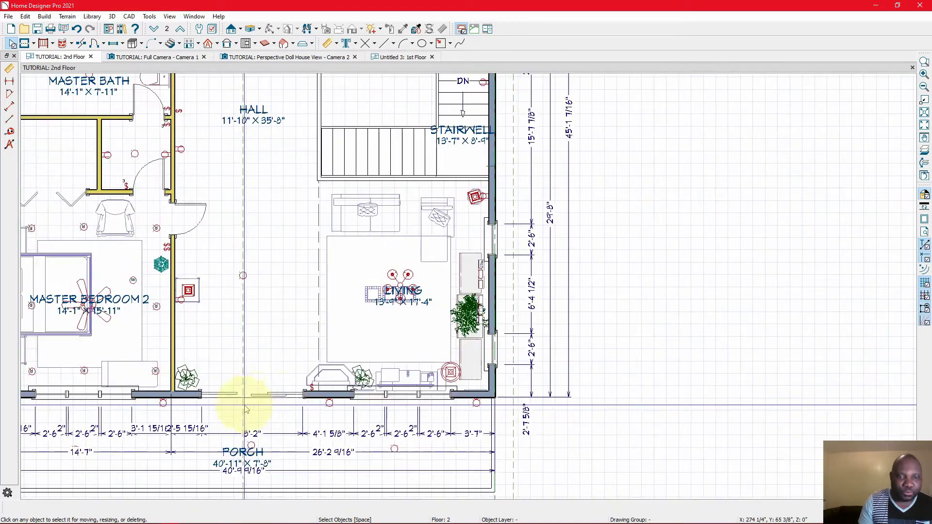
{"action": "scroll", "coordinate": [291, 427], "scroll_direction": "down", "scroll_amount": 1}
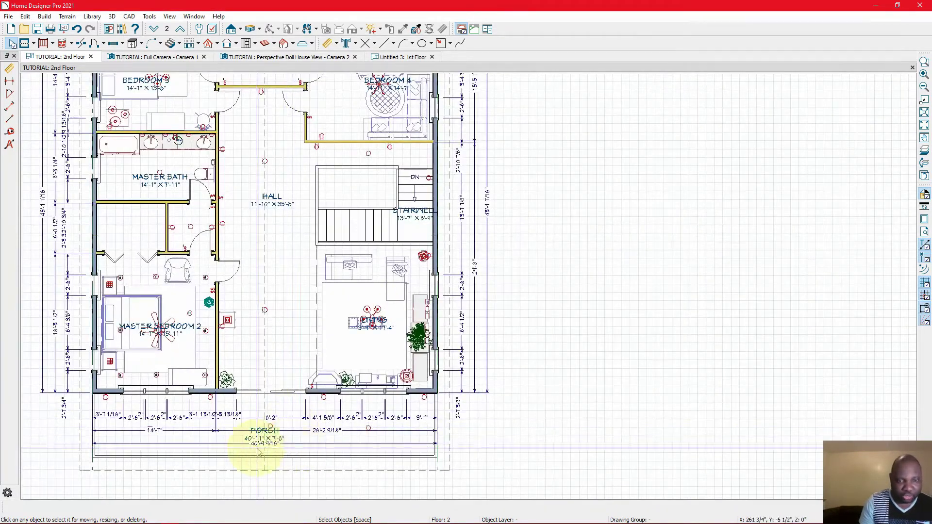
{"action": "scroll", "coordinate": [252, 445], "scroll_direction": "up", "scroll_amount": 1}
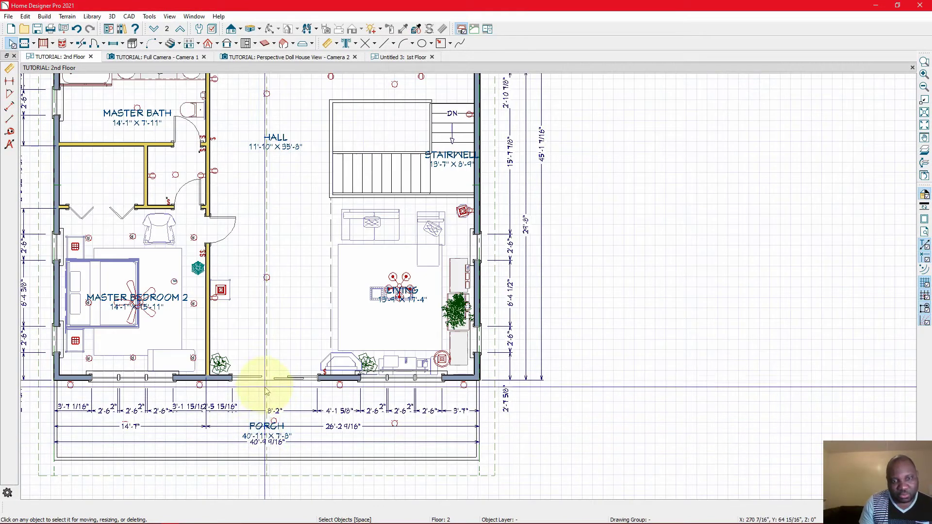
{"action": "scroll", "coordinate": [266, 378], "scroll_direction": "up", "scroll_amount": 1}
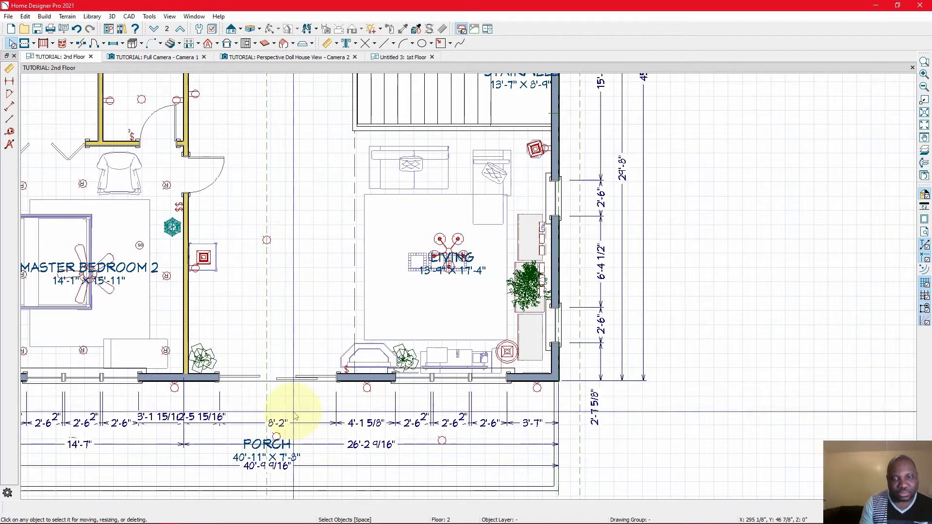
{"action": "scroll", "coordinate": [301, 440], "scroll_direction": "down", "scroll_amount": 2}
{"action": "scroll", "coordinate": [301, 441], "scroll_direction": "down", "scroll_amount": 1}
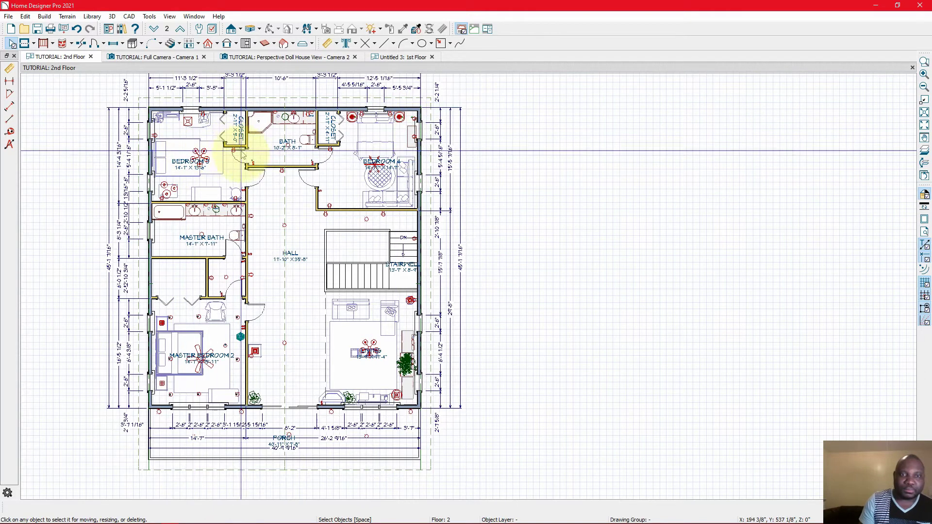
Examine the exterior dimension strings around the 2nd floor, especially the window positions and wall lengths around Bedroom 3.
{"action": "scroll", "coordinate": [339, 275], "scroll_direction": "down", "scroll_amount": 3}
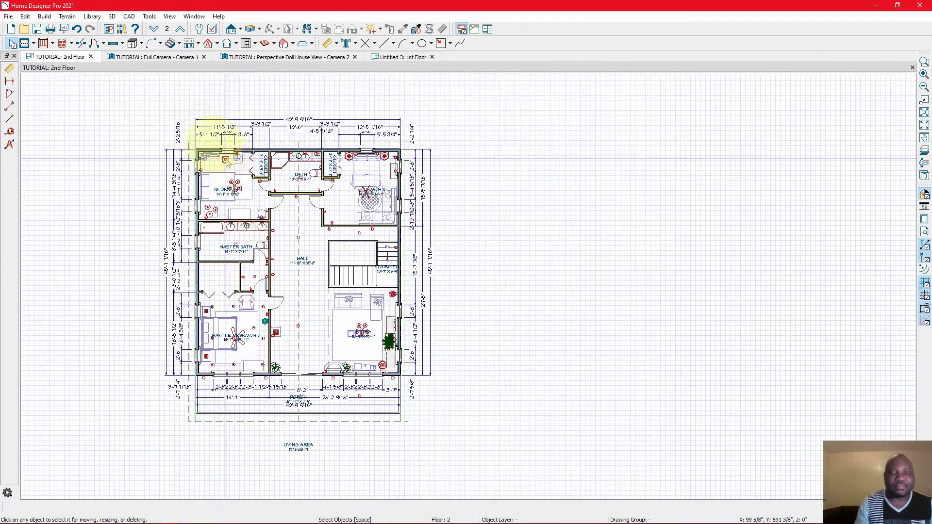
{"action": "scroll", "coordinate": [232, 136], "scroll_direction": "up", "scroll_amount": 3}
{"action": "scroll", "coordinate": [233, 138], "scroll_direction": "up", "scroll_amount": 2}
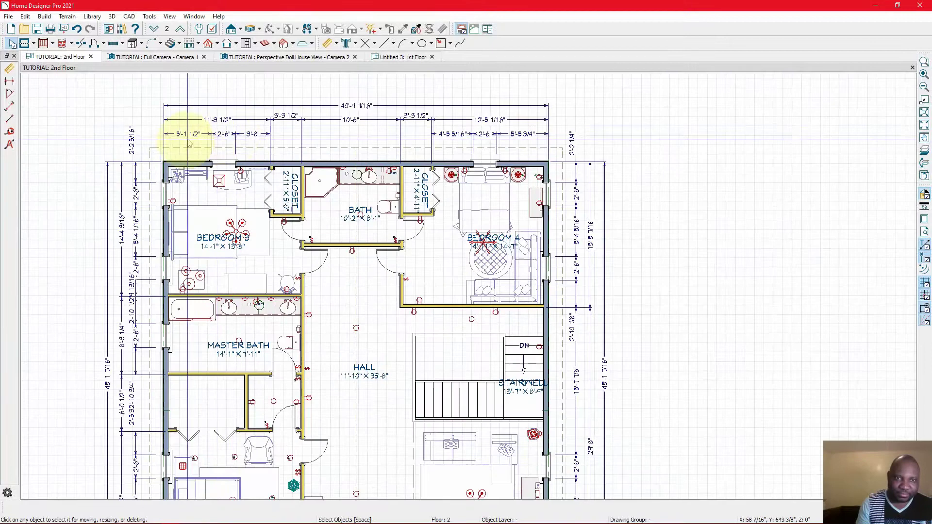
{"action": "scroll", "coordinate": [189, 144], "scroll_direction": "down", "scroll_amount": 3}
{"action": "scroll", "coordinate": [194, 153], "scroll_direction": "up", "scroll_amount": 2}
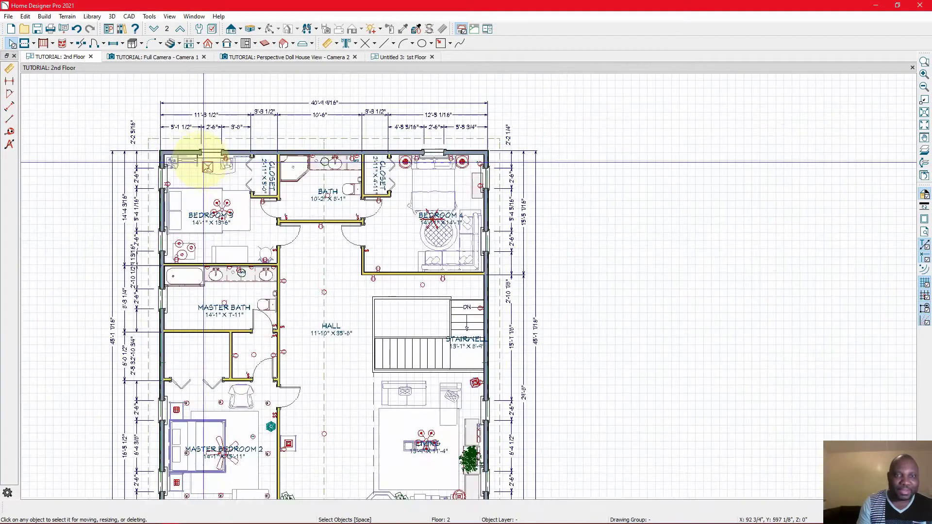
{"action": "scroll", "coordinate": [192, 155], "scroll_direction": "down", "scroll_amount": 1}
{"action": "scroll", "coordinate": [194, 172], "scroll_direction": "down", "scroll_amount": 1}
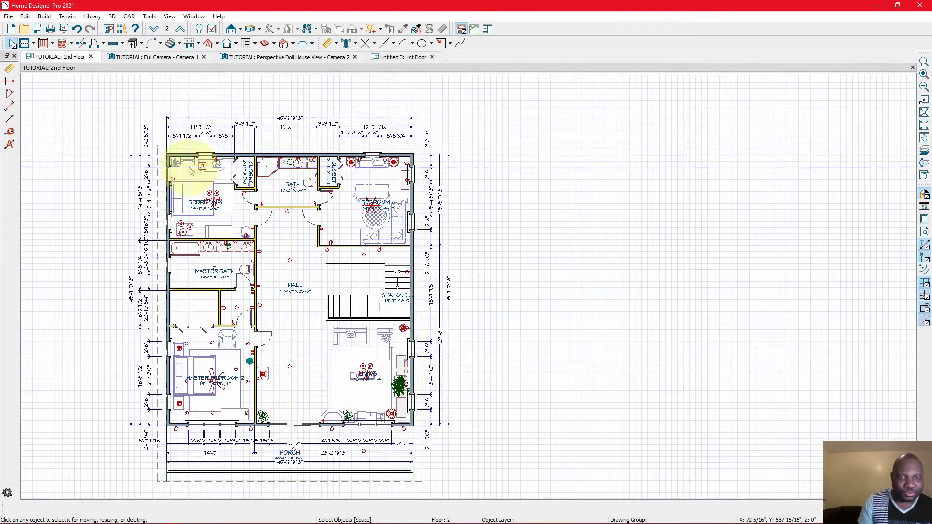
{"action": "scroll", "coordinate": [175, 176], "scroll_direction": "up", "scroll_amount": 2}
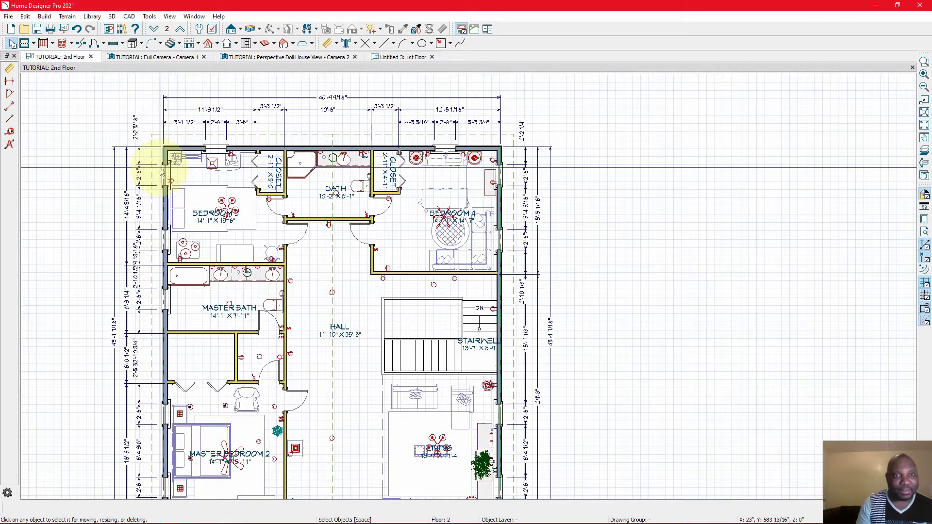
{"action": "scroll", "coordinate": [160, 164], "scroll_direction": "up", "scroll_amount": 1}
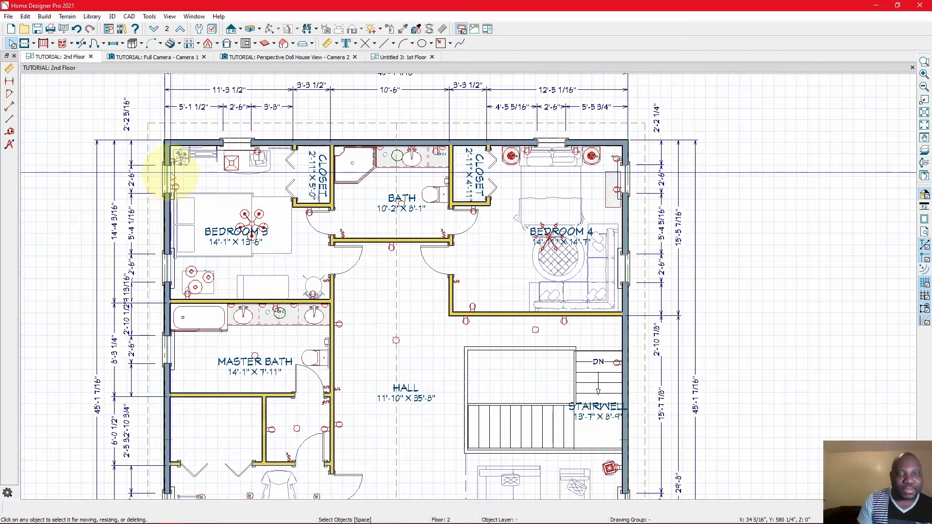
{"action": "scroll", "coordinate": [171, 177], "scroll_direction": "down", "scroll_amount": 2}
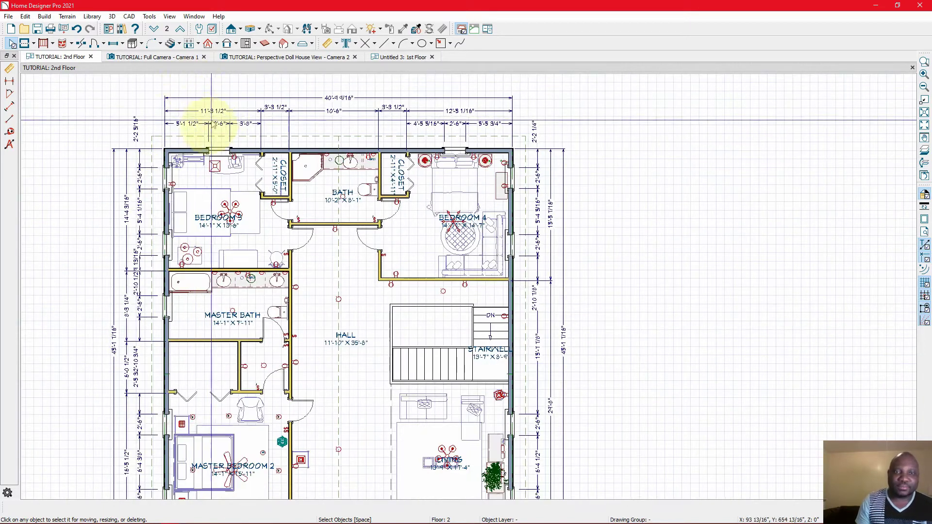
{"action": "scroll", "coordinate": [212, 125], "scroll_direction": "down", "scroll_amount": 1}
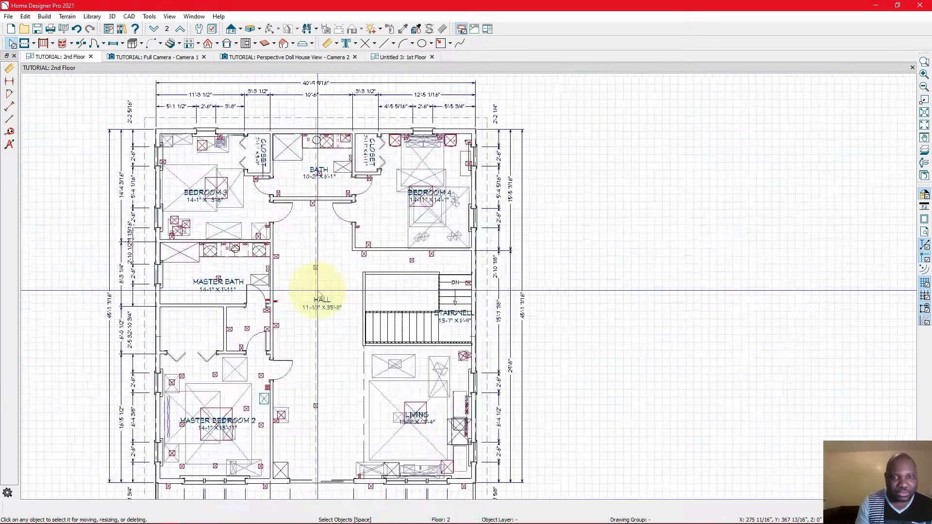
{"action": "scroll", "coordinate": [318, 291], "scroll_direction": "up", "scroll_amount": 1}
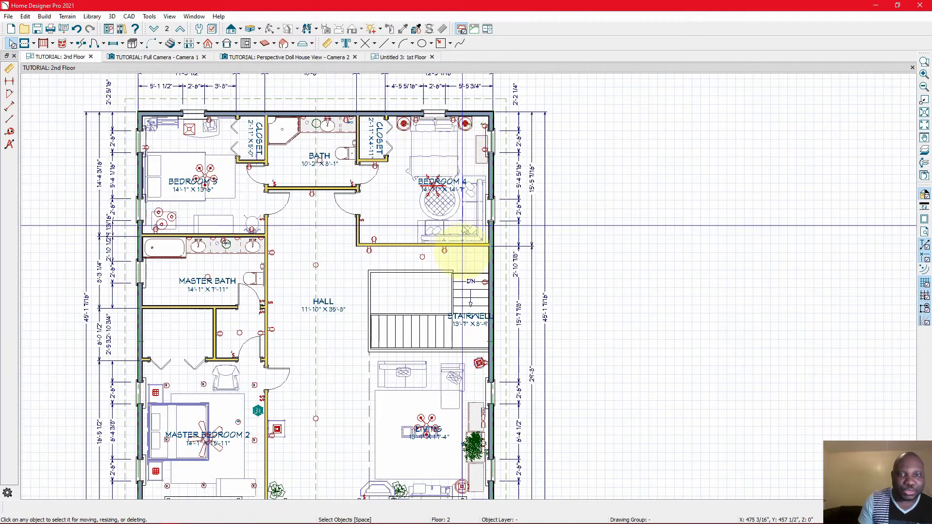
{"action": "scroll", "coordinate": [186, 268], "scroll_direction": "down", "scroll_amount": 3}
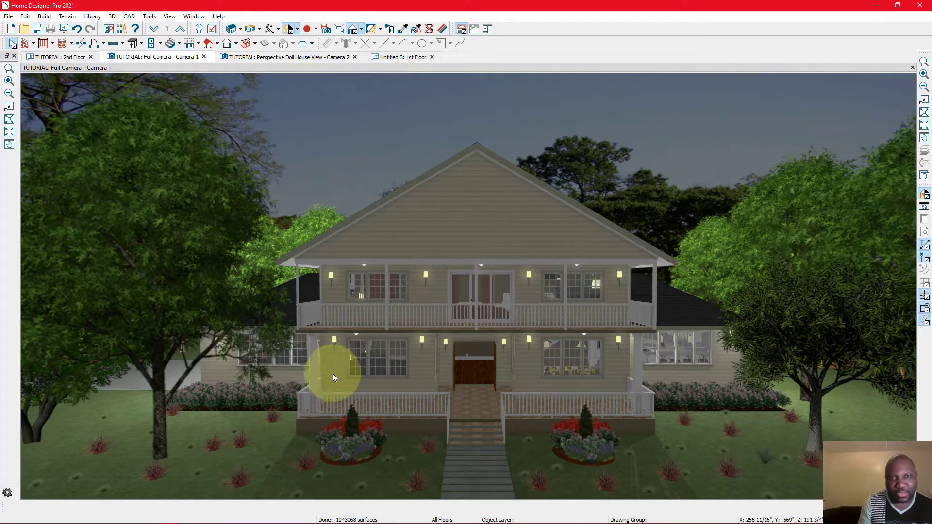
Switch to the Perspective Doll House View and orbit over the roofless first floor to examine its bathroom.
{"action": "left_click", "coordinate": [275, 57]}
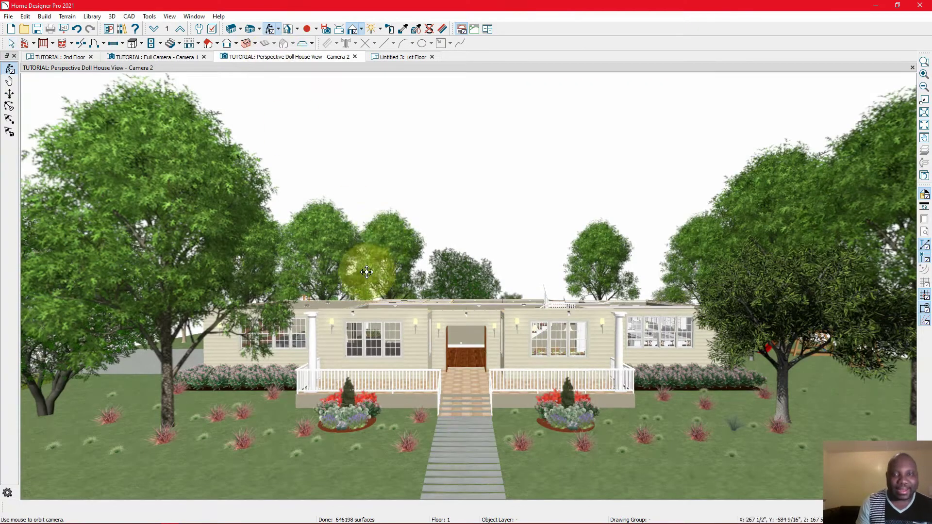
{"action": "left_click", "coordinate": [419, 265]}
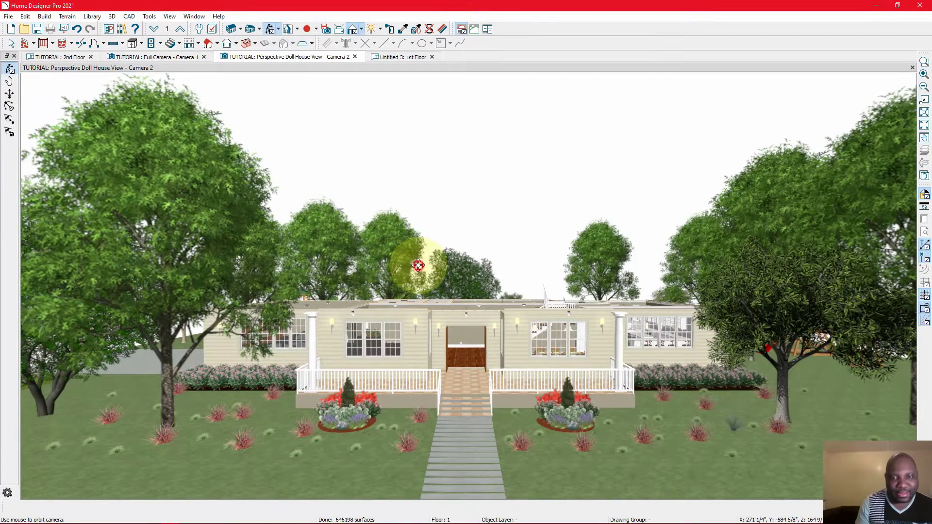
{"action": "left_click_drag", "start_coordinate": [430, 269], "coordinate": [436, 370]}
{"action": "left_click_drag", "start_coordinate": [432, 339], "coordinate": [451, 388]}
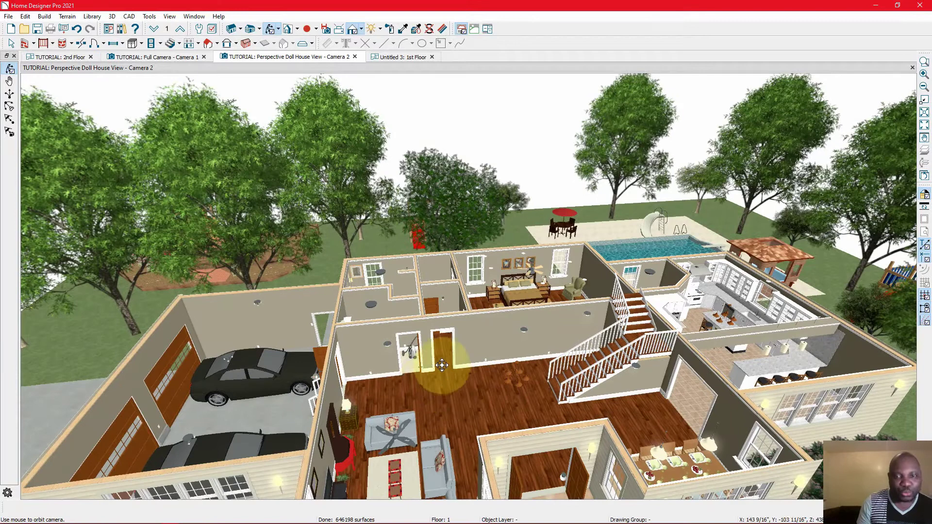
{"action": "left_click_drag", "start_coordinate": [497, 321], "coordinate": [555, 236]}
{"action": "left_click_drag", "start_coordinate": [635, 296], "coordinate": [508, 343]}
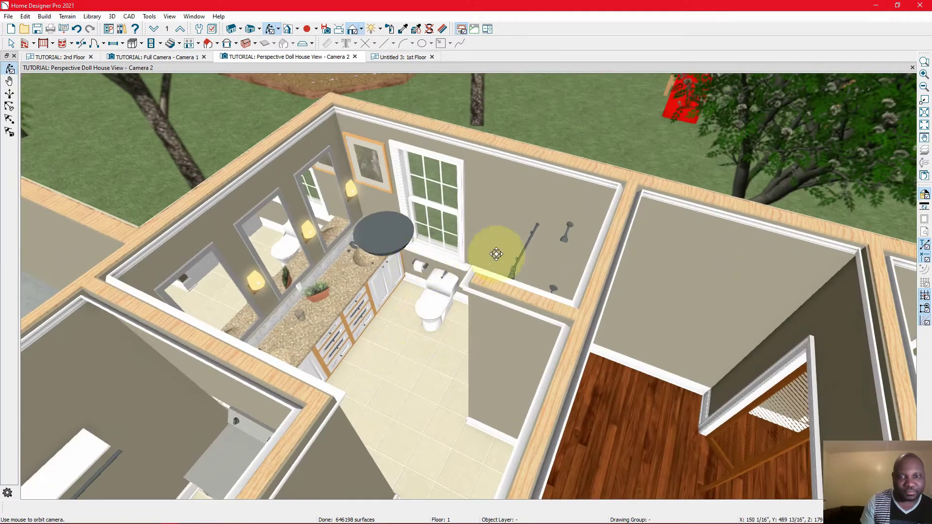
Examine the laundry room with its ironing board, clothes rod and appliances, and the two-car garage in the doll house view.
{"action": "left_click_drag", "start_coordinate": [496, 254], "coordinate": [434, 341]}
{"action": "left_click_drag", "start_coordinate": [470, 273], "coordinate": [450, 380]}
{"action": "left_click_drag", "start_coordinate": [368, 395], "coordinate": [399, 371]}
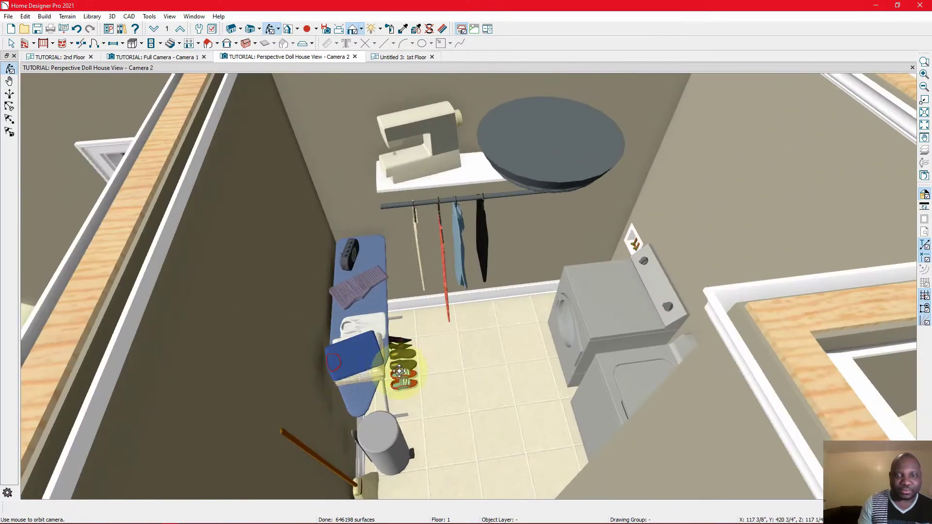
{"action": "left_click_drag", "start_coordinate": [337, 323], "coordinate": [404, 333]}
{"action": "left_click_drag", "start_coordinate": [468, 347], "coordinate": [433, 407]}
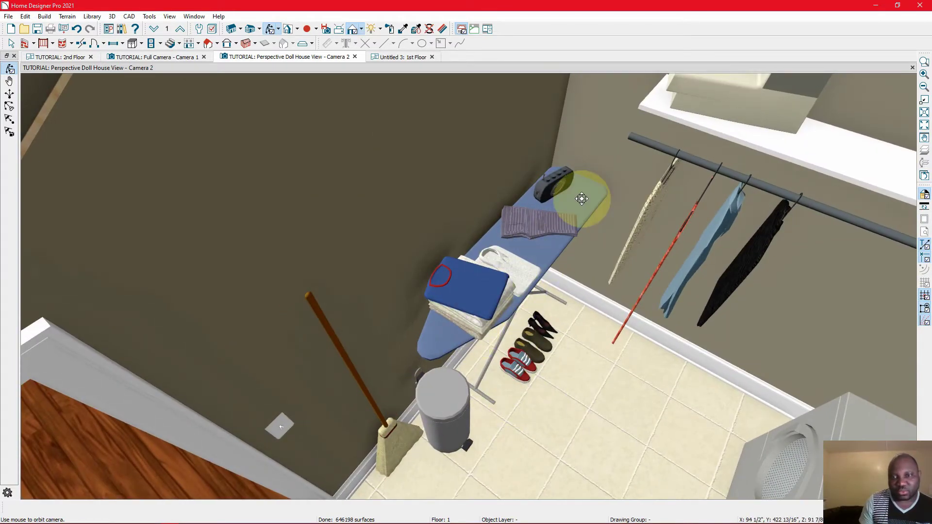
{"action": "left_click_drag", "start_coordinate": [391, 266], "coordinate": [493, 359]}
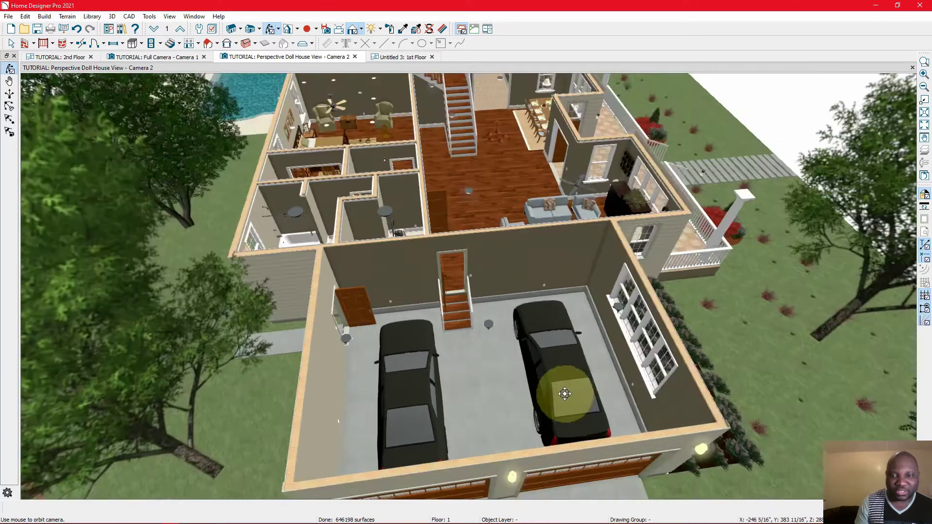
Examine the two-car garage from above and the flowering shrub bed outside its side windows.
{"action": "left_click_drag", "start_coordinate": [564, 393], "coordinate": [461, 401]}
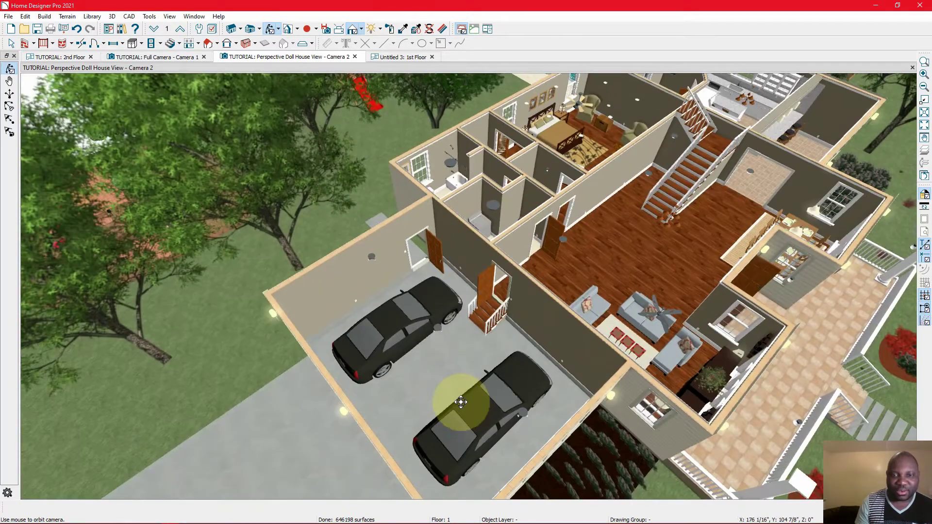
{"action": "scroll", "coordinate": [470, 400], "scroll_direction": "up", "scroll_amount": 4}
{"action": "scroll", "coordinate": [338, 376], "scroll_direction": "down", "scroll_amount": 6}
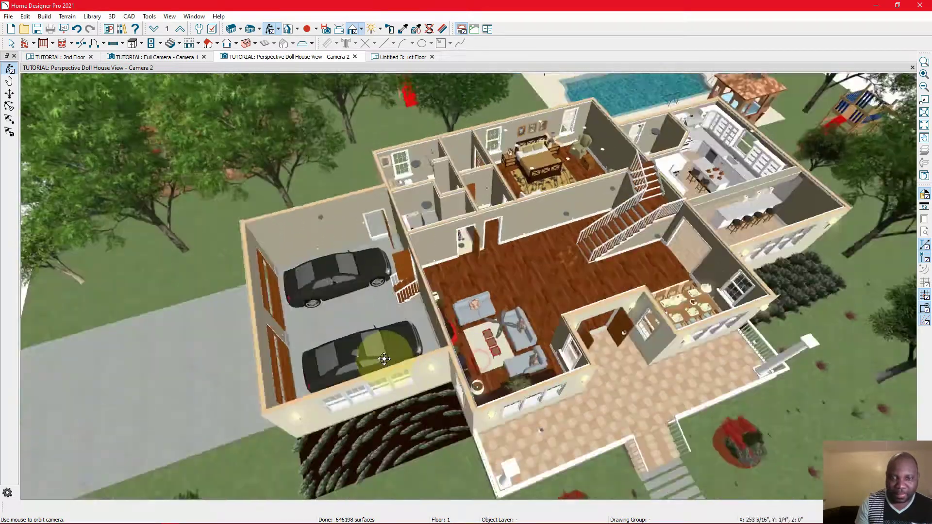
{"action": "left_click_drag", "start_coordinate": [383, 359], "coordinate": [369, 428]}
{"action": "scroll", "coordinate": [369, 428], "scroll_direction": "up", "scroll_amount": 5}
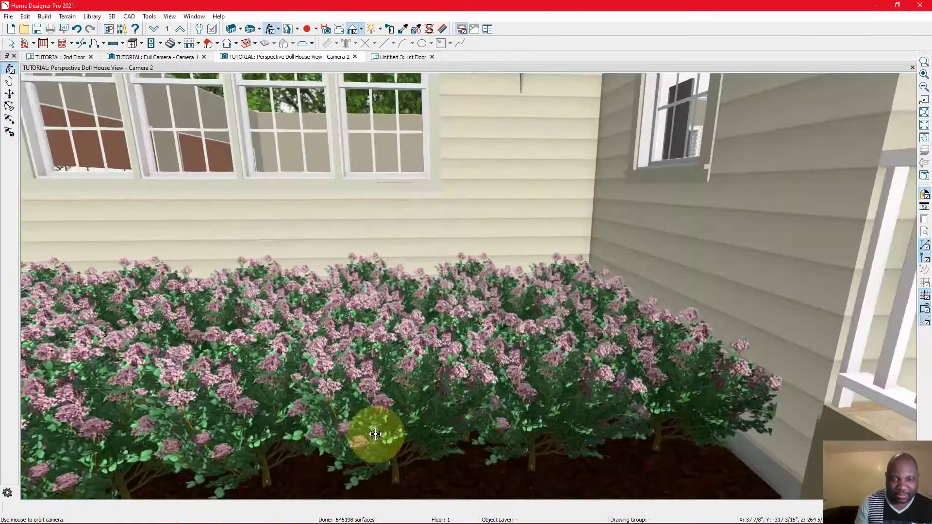
{"action": "scroll", "coordinate": [533, 425], "scroll_direction": "down", "scroll_amount": 5}
{"action": "left_click_drag", "start_coordinate": [530, 427], "coordinate": [410, 450]}
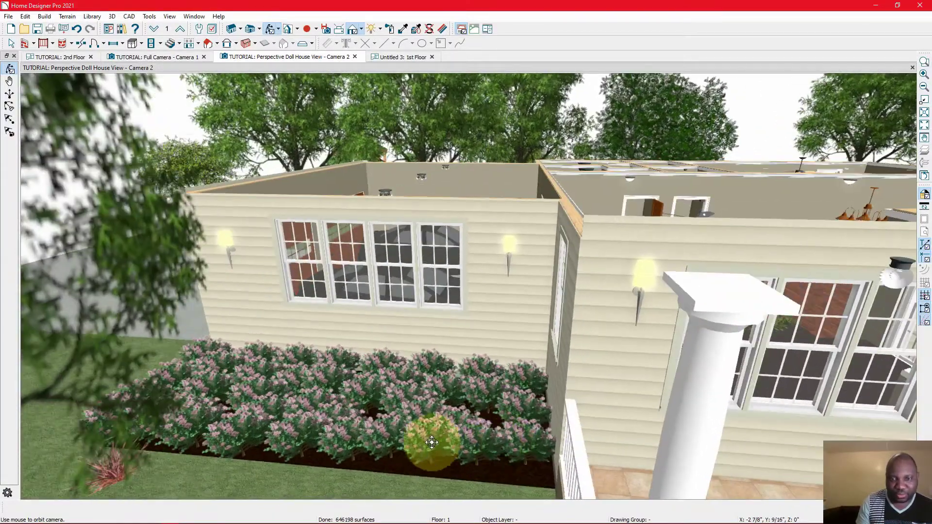
{"action": "scroll", "coordinate": [355, 425], "scroll_direction": "down", "scroll_amount": 4}
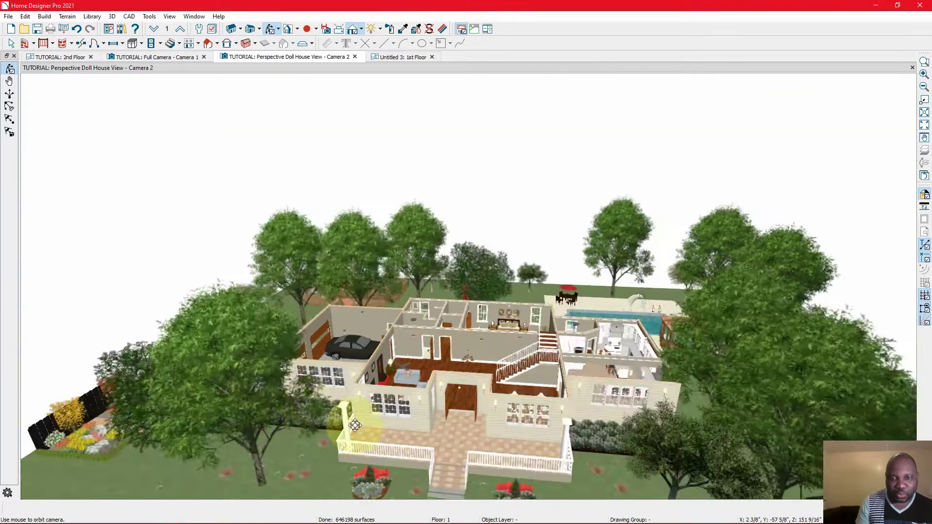
Orbit the doll house view from the front porch around the house to the pool side.
{"action": "scroll", "coordinate": [499, 445], "scroll_direction": "up", "scroll_amount": 5}
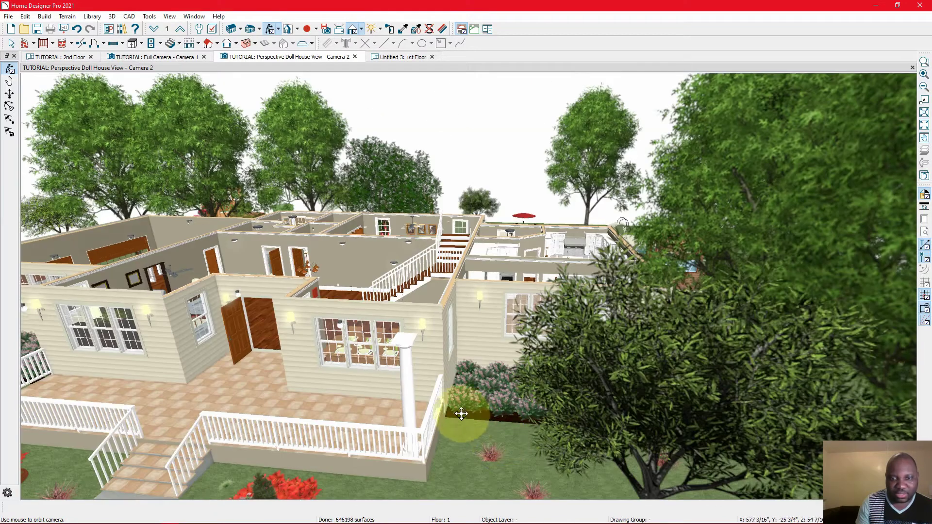
{"action": "scroll", "coordinate": [461, 414], "scroll_direction": "down", "scroll_amount": 3}
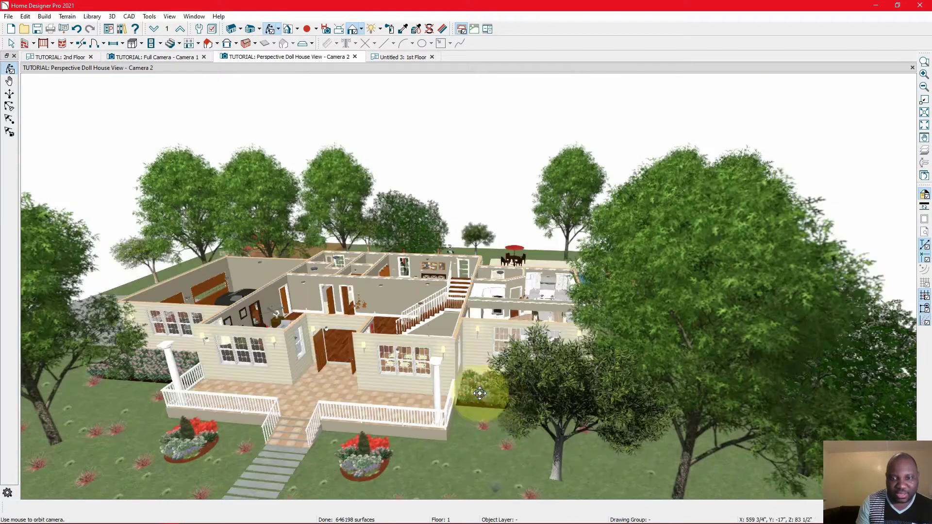
{"action": "left_click_drag", "start_coordinate": [559, 405], "coordinate": [341, 304]}
{"action": "scroll", "coordinate": [341, 303], "scroll_direction": "down", "scroll_amount": 2}
{"action": "left_click_drag", "start_coordinate": [312, 378], "coordinate": [345, 388]}
{"action": "scroll", "coordinate": [300, 357], "scroll_direction": "up", "scroll_amount": 4}
{"action": "scroll", "coordinate": [301, 409], "scroll_direction": "down", "scroll_amount": 2}
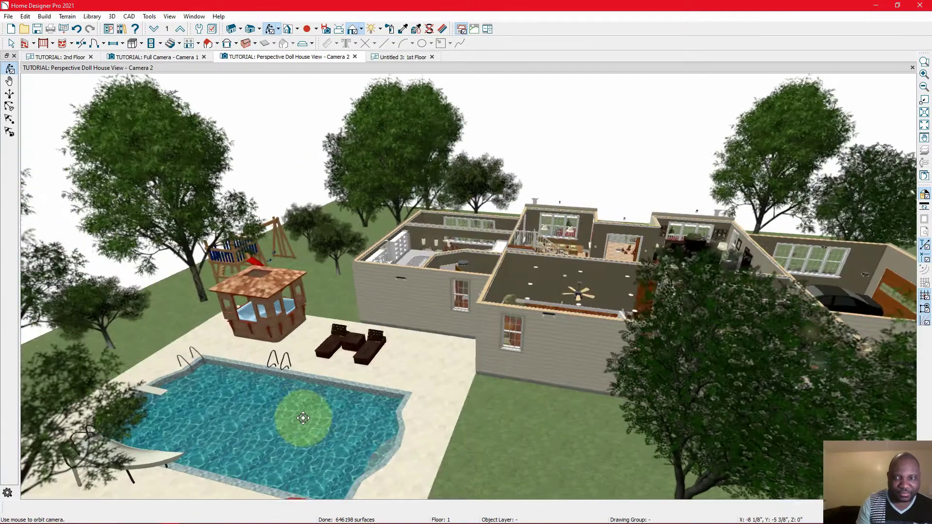
Examine the swimming pool area with its wooden hut, lounge chairs and umbrella dining table.
{"action": "scroll", "coordinate": [270, 409], "scroll_direction": "up", "scroll_amount": 5}
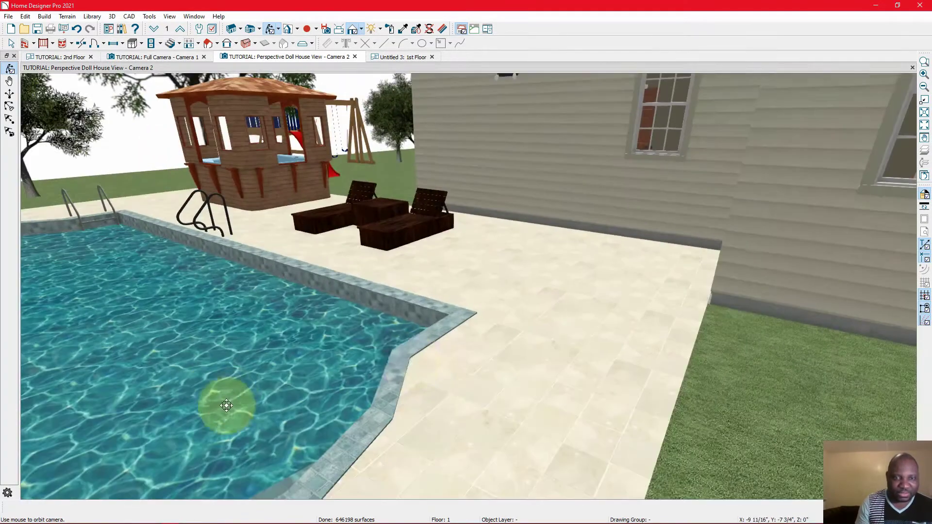
{"action": "scroll", "coordinate": [227, 405], "scroll_direction": "down", "scroll_amount": 3}
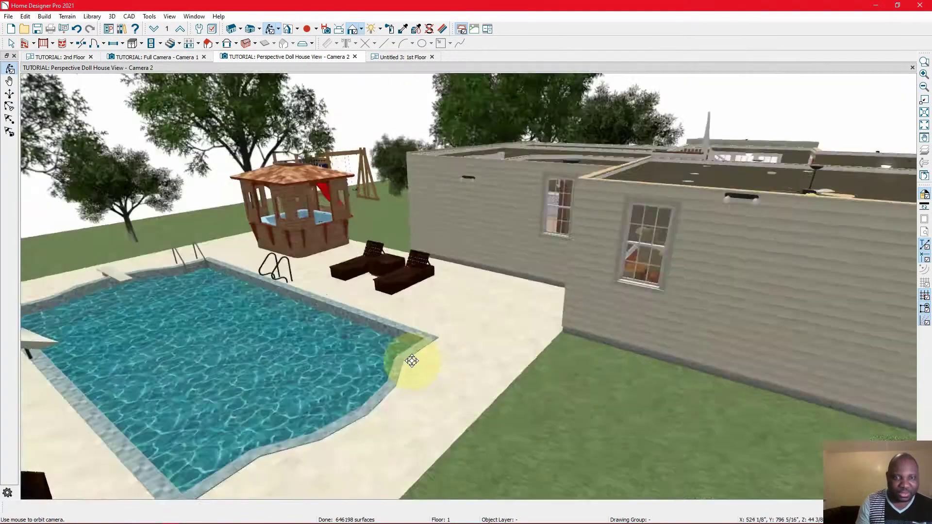
{"action": "left_click_drag", "start_coordinate": [405, 358], "coordinate": [378, 268]}
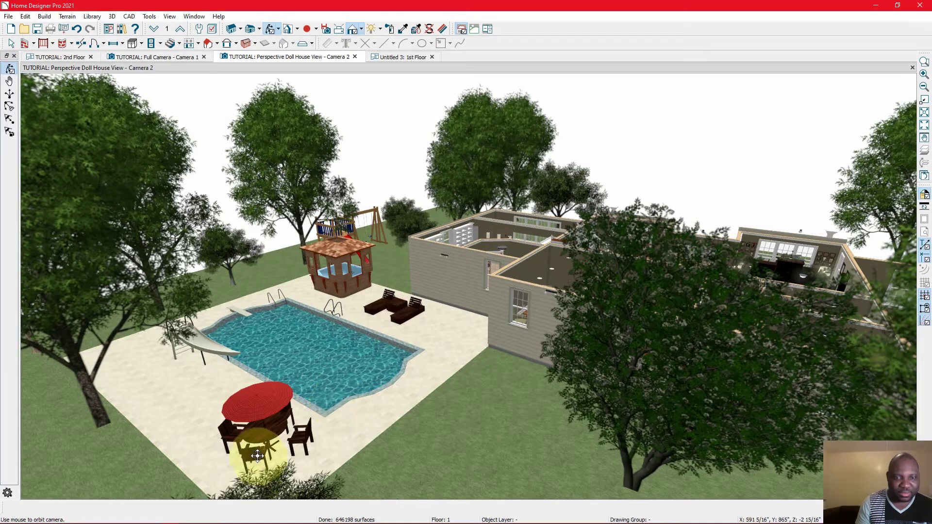
{"action": "scroll", "coordinate": [250, 448], "scroll_direction": "up", "scroll_amount": 4}
{"action": "left_click_drag", "start_coordinate": [250, 444], "coordinate": [241, 349]}
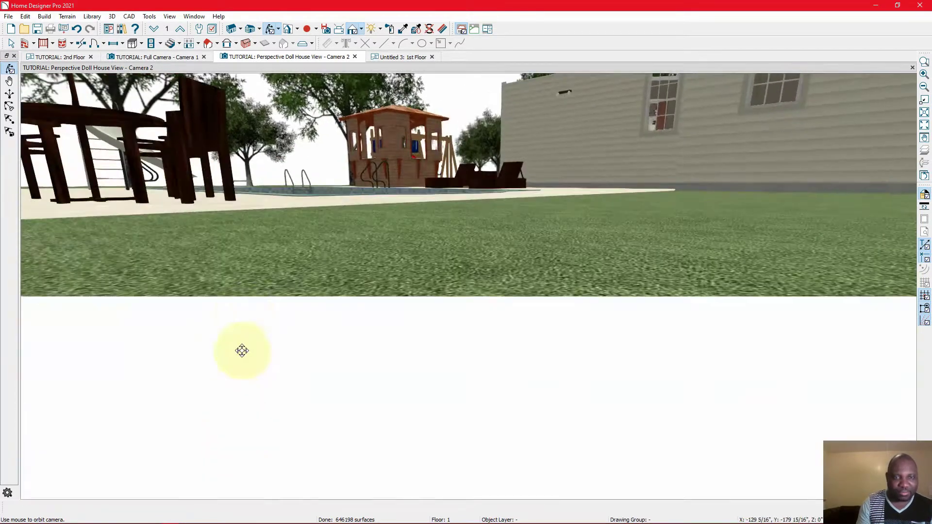
{"action": "left_click_drag", "start_coordinate": [403, 434], "coordinate": [370, 408]}
{"action": "scroll", "coordinate": [422, 422], "scroll_direction": "down", "scroll_amount": 5}
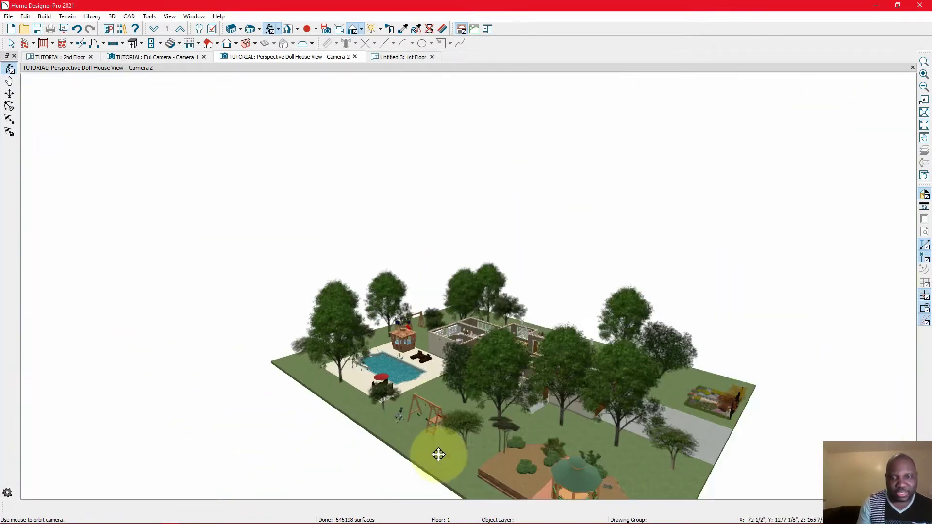
Examine the backyard play area with the swing set, red slide and exercise machine.
{"action": "scroll", "coordinate": [557, 439], "scroll_direction": "up", "scroll_amount": 5}
{"action": "left_click_drag", "start_coordinate": [558, 441], "coordinate": [358, 440]}
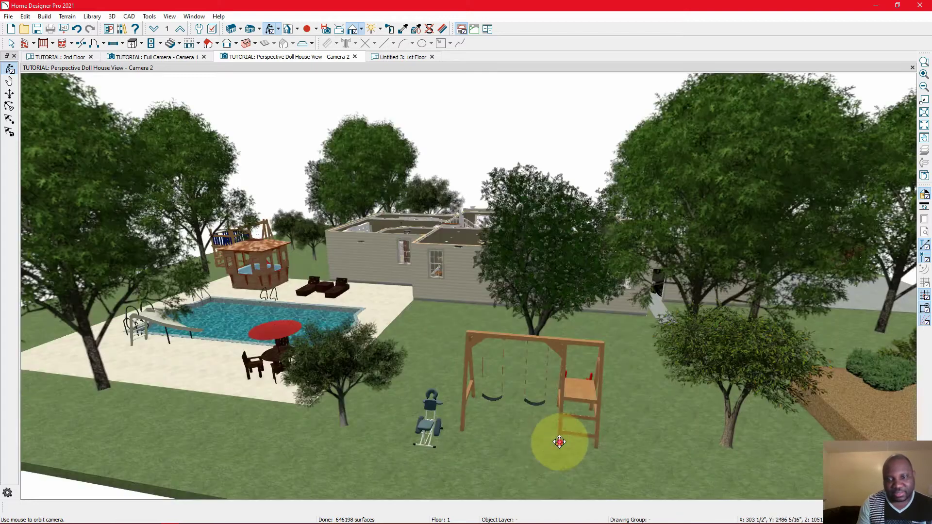
{"action": "scroll", "coordinate": [355, 439], "scroll_direction": "up", "scroll_amount": 5}
{"action": "scroll", "coordinate": [356, 440], "scroll_direction": "down", "scroll_amount": 6}
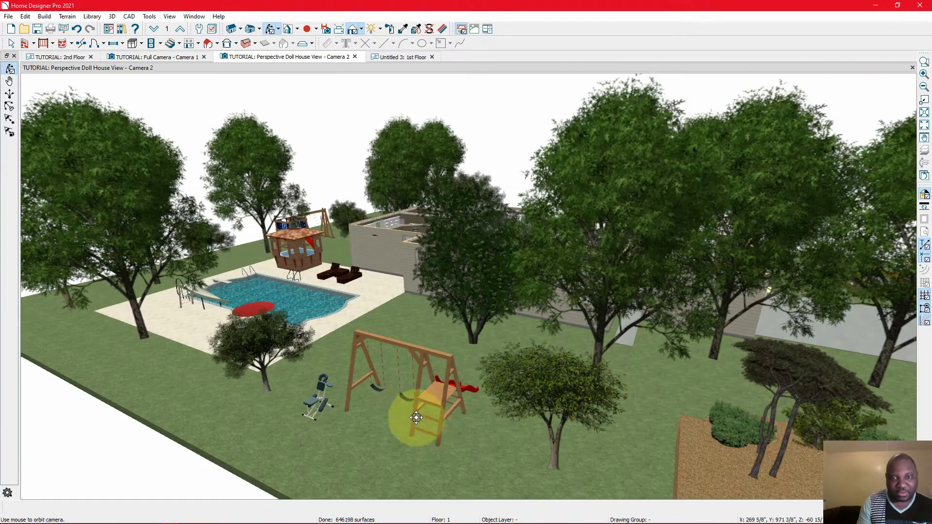
{"action": "scroll", "coordinate": [416, 417], "scroll_direction": "down", "scroll_amount": 5}
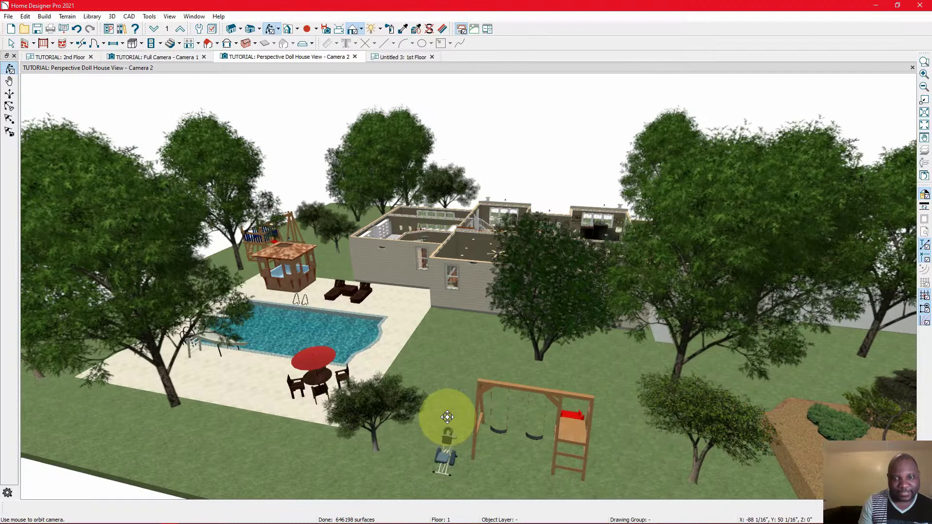
{"action": "scroll", "coordinate": [451, 432], "scroll_direction": "up", "scroll_amount": 5}
{"action": "left_click_drag", "start_coordinate": [452, 432], "coordinate": [181, 376]}
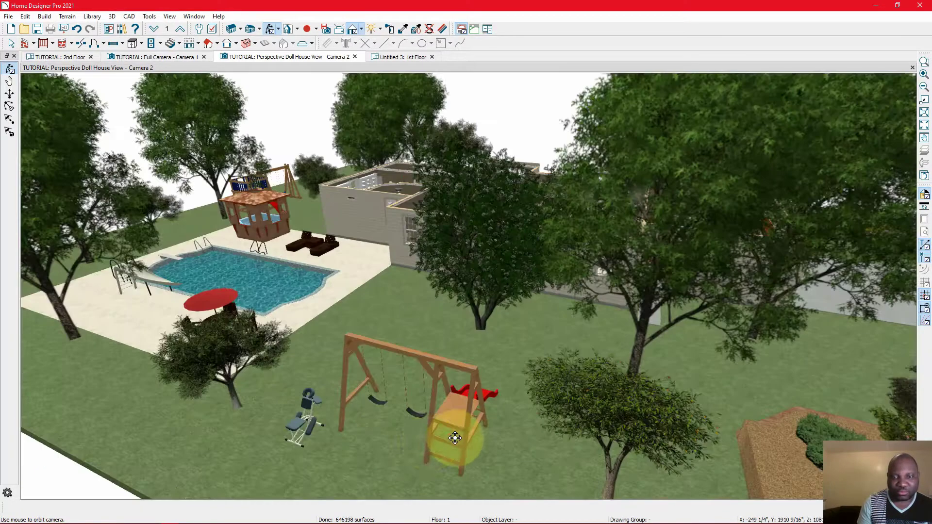
{"action": "scroll", "coordinate": [201, 377], "scroll_direction": "up", "scroll_amount": 3}
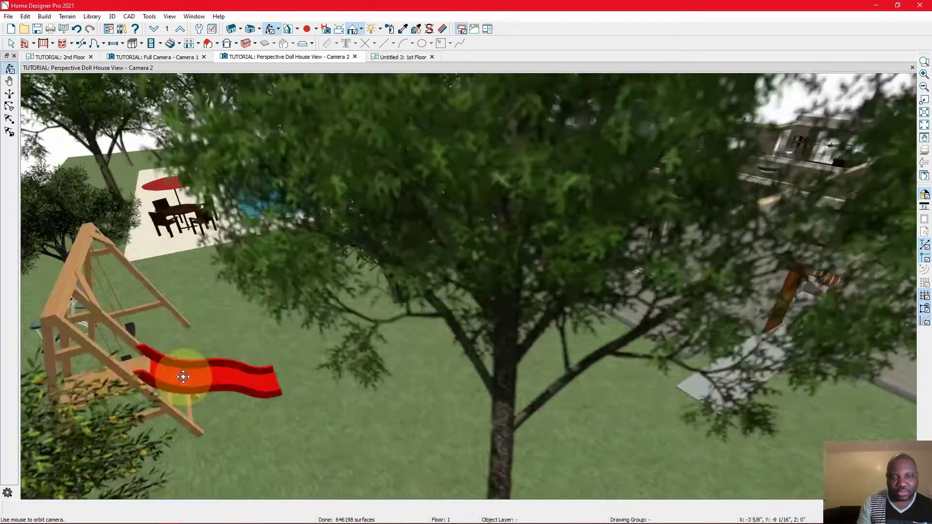
{"action": "scroll", "coordinate": [316, 357], "scroll_direction": "down", "scroll_amount": 5}
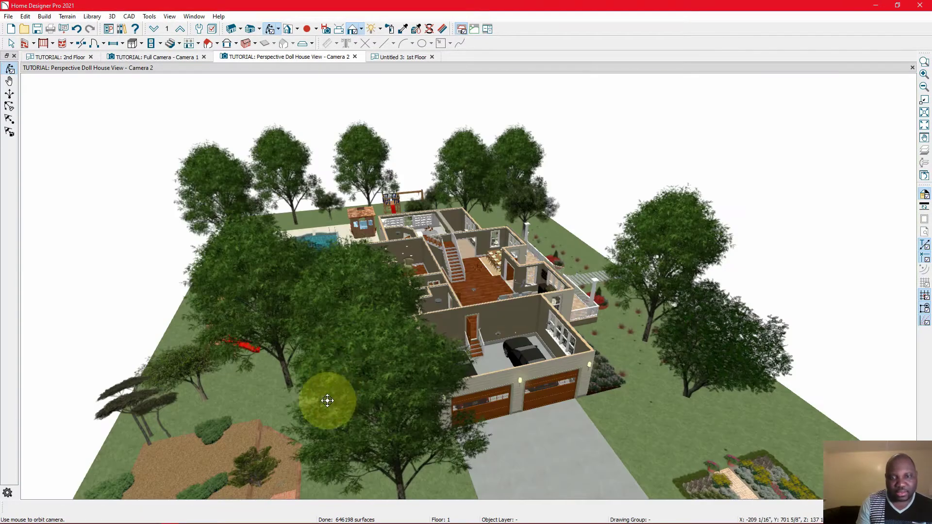
Examine the green-roofed gazebo and its raised, planted garden bed on the lawn beside the driveway.
{"action": "left_click_drag", "start_coordinate": [327, 400], "coordinate": [322, 388]}
{"action": "scroll", "coordinate": [345, 370], "scroll_direction": "down", "scroll_amount": 3}
{"action": "left_click_drag", "start_coordinate": [257, 424], "coordinate": [200, 424]}
{"action": "scroll", "coordinate": [175, 395], "scroll_direction": "up", "scroll_amount": 3}
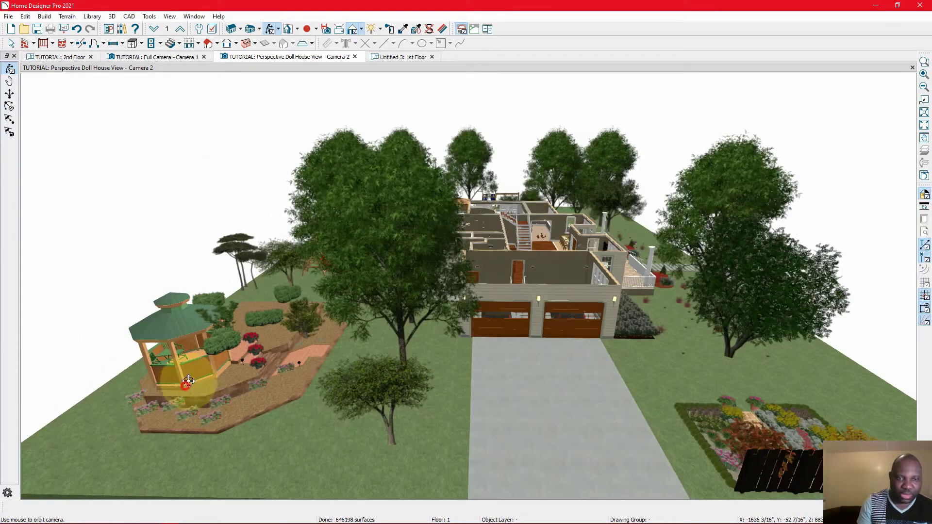
{"action": "left_click_drag", "start_coordinate": [182, 383], "coordinate": [210, 354]}
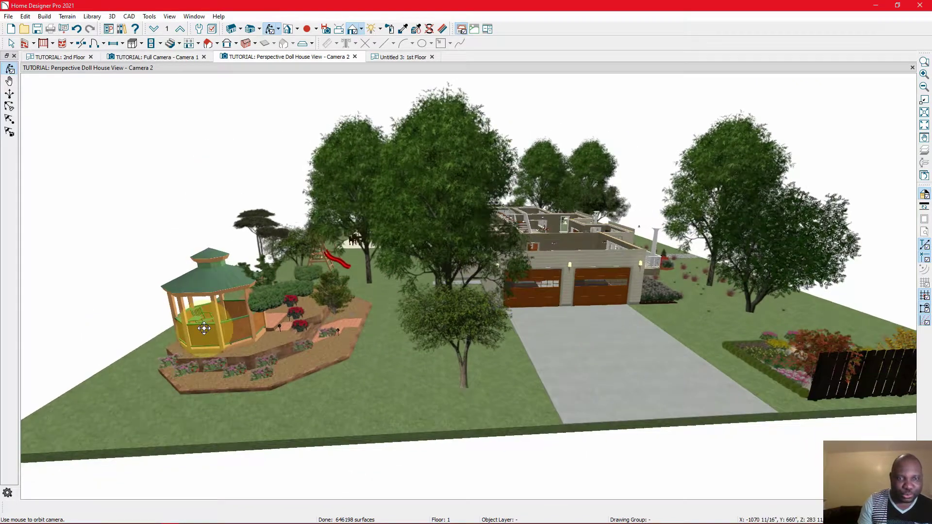
{"action": "scroll", "coordinate": [204, 328], "scroll_direction": "up", "scroll_amount": 4}
{"action": "left_click_drag", "start_coordinate": [272, 349], "coordinate": [285, 368]}
{"action": "scroll", "coordinate": [285, 369], "scroll_direction": "down", "scroll_amount": 5}
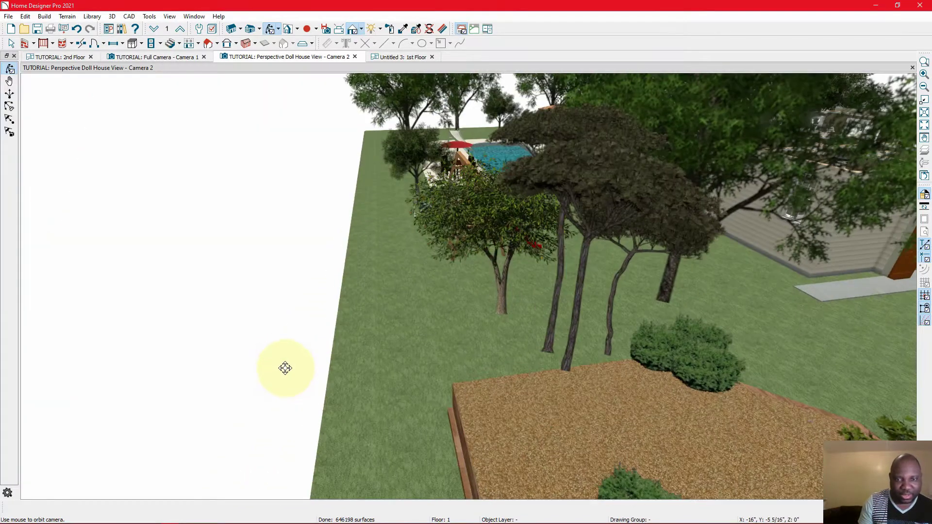
{"action": "left_click_drag", "start_coordinate": [425, 426], "coordinate": [358, 405]}
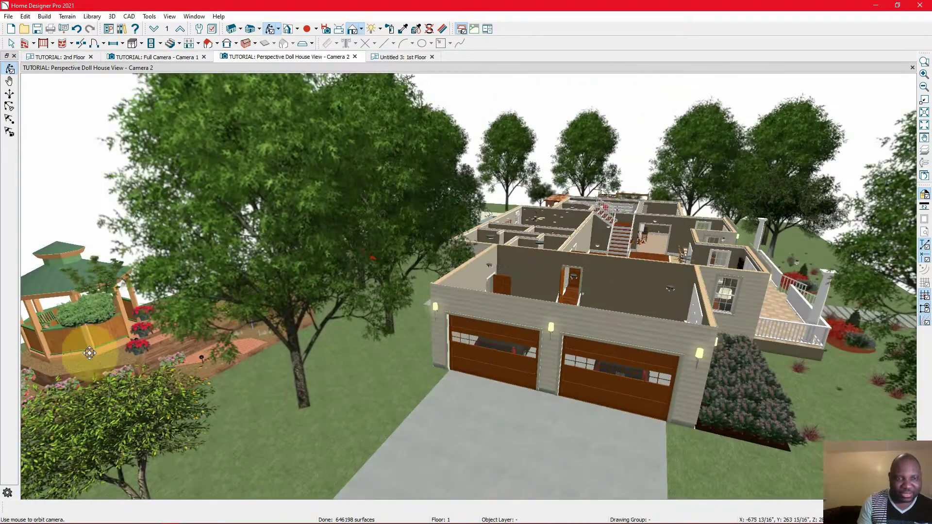
{"action": "scroll", "coordinate": [79, 347], "scroll_direction": "up", "scroll_amount": 4}
{"action": "left_click_drag", "start_coordinate": [111, 359], "coordinate": [336, 362]}
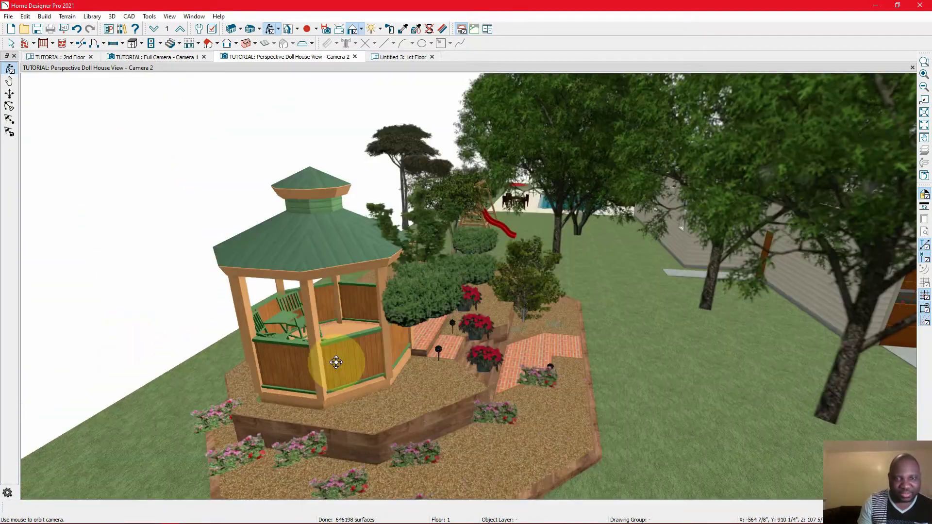
{"action": "scroll", "coordinate": [275, 344], "scroll_direction": "down", "scroll_amount": 5}
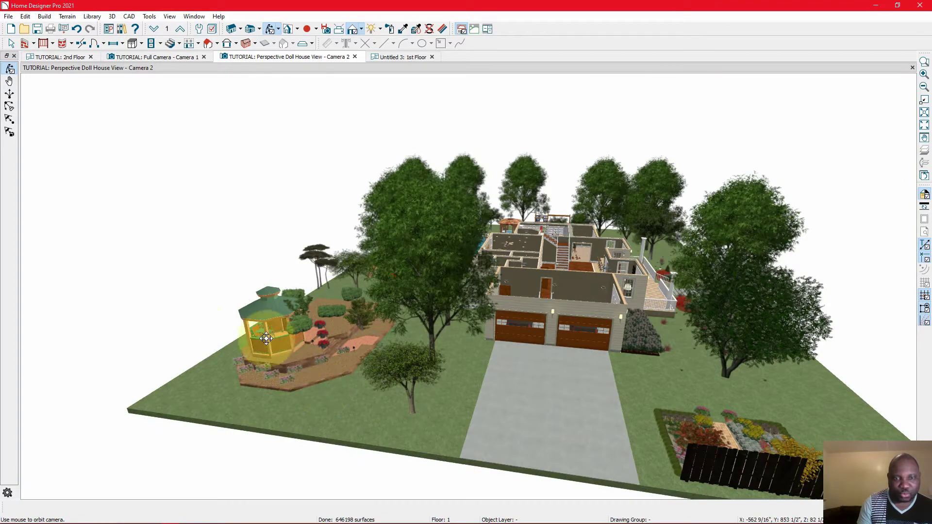
Examine the fenced flower garden with its brick path on the front-yard side of the driveway.
{"action": "left_click_drag", "start_coordinate": [295, 369], "coordinate": [199, 344]}
{"action": "left_click_drag", "start_coordinate": [558, 439], "coordinate": [280, 379]}
{"action": "scroll", "coordinate": [263, 349], "scroll_direction": "up", "scroll_amount": 5}
{"action": "scroll", "coordinate": [243, 405], "scroll_direction": "down", "scroll_amount": 2}
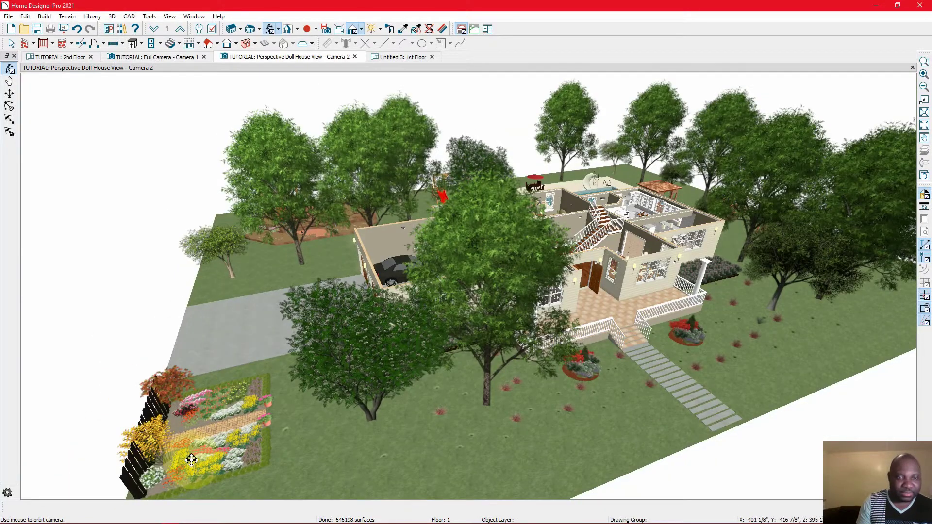
{"action": "scroll", "coordinate": [196, 461], "scroll_direction": "up", "scroll_amount": 2}
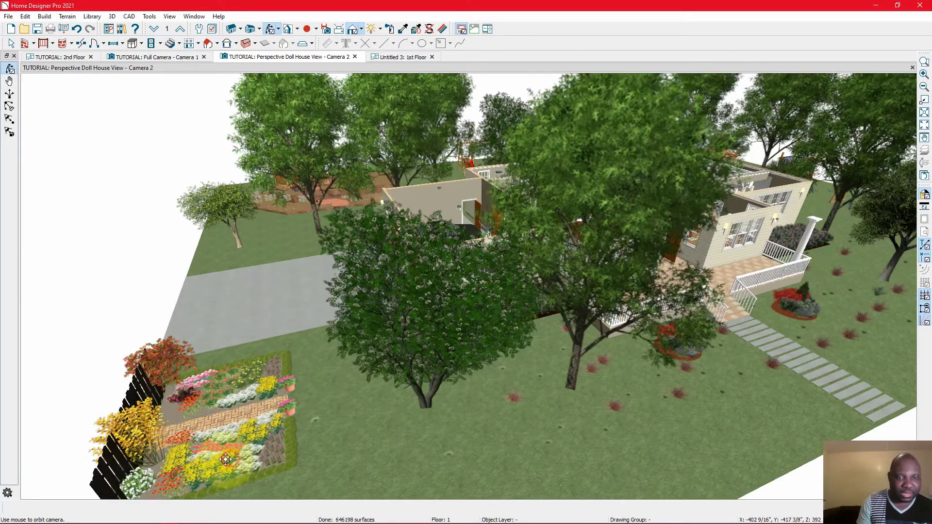
{"action": "scroll", "coordinate": [225, 459], "scroll_direction": "down", "scroll_amount": 2}
{"action": "scroll", "coordinate": [186, 422], "scroll_direction": "down", "scroll_amount": 3}
{"action": "mouse_move", "coordinate": [304, 456]}
{"action": "left_mouse_down"}
{"action": "mouse_move", "coordinate": [308, 443]}
{"action": "mouse_move", "coordinate": [297, 440]}
{"action": "left_mouse_up"}
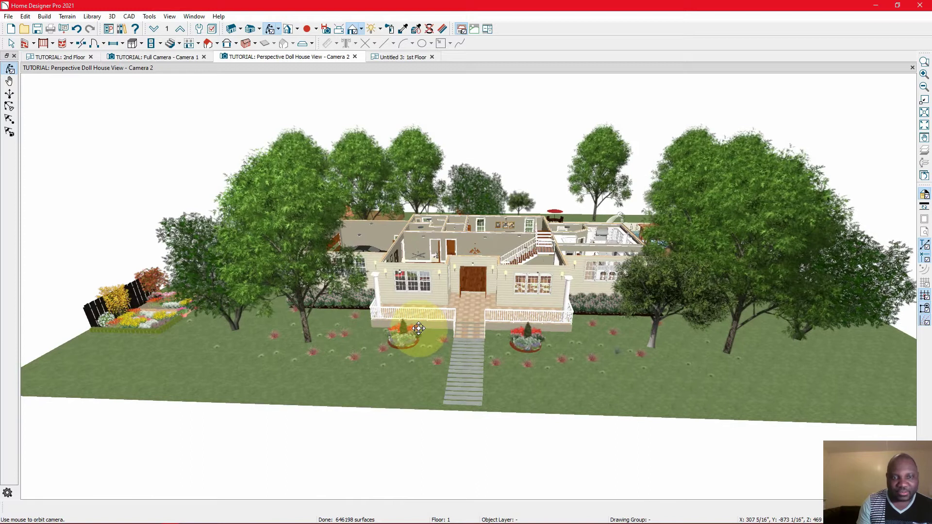
Examine the front of the house, including the walkway, round flower beds, porch railings, columns and double entry door.
{"action": "scroll", "coordinate": [418, 328], "scroll_direction": "up", "scroll_amount": 2}
{"action": "scroll", "coordinate": [348, 358], "scroll_direction": "down", "scroll_amount": 4}
{"action": "left_click_drag", "start_coordinate": [499, 333], "coordinate": [412, 359]}
{"action": "scroll", "coordinate": [555, 364], "scroll_direction": "up", "scroll_amount": 2}
{"action": "left_click_drag", "start_coordinate": [555, 364], "coordinate": [447, 282]}
{"action": "scroll", "coordinate": [481, 356], "scroll_direction": "up", "scroll_amount": 3}
{"action": "left_click_drag", "start_coordinate": [467, 312], "coordinate": [743, 323]}
{"action": "scroll", "coordinate": [493, 358], "scroll_direction": "down", "scroll_amount": 2}
{"action": "scroll", "coordinate": [470, 362], "scroll_direction": "up", "scroll_amount": 1}
{"action": "left_click_drag", "start_coordinate": [597, 347], "coordinate": [514, 421]}
{"action": "left_click_drag", "start_coordinate": [360, 428], "coordinate": [377, 394]}
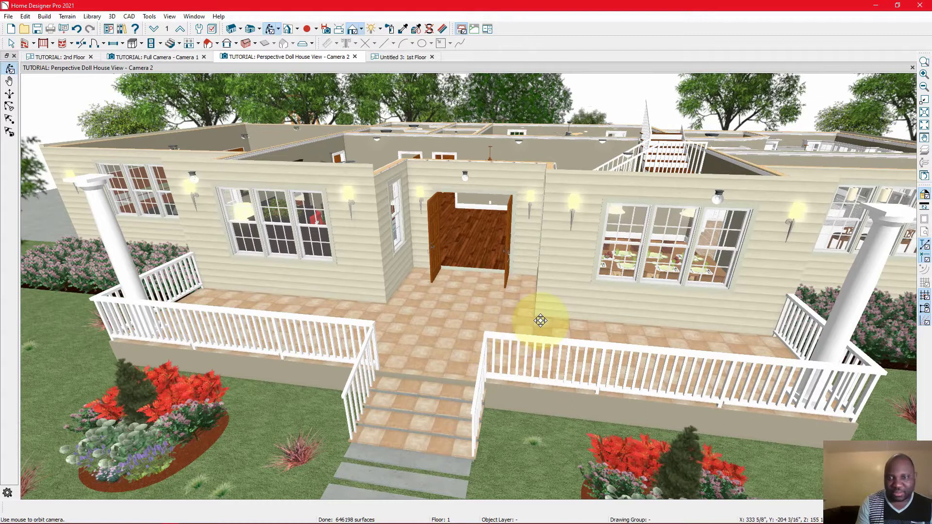
{"action": "scroll", "coordinate": [540, 321], "scroll_direction": "up", "scroll_amount": 3}
{"action": "scroll", "coordinate": [549, 316], "scroll_direction": "down", "scroll_amount": 5}
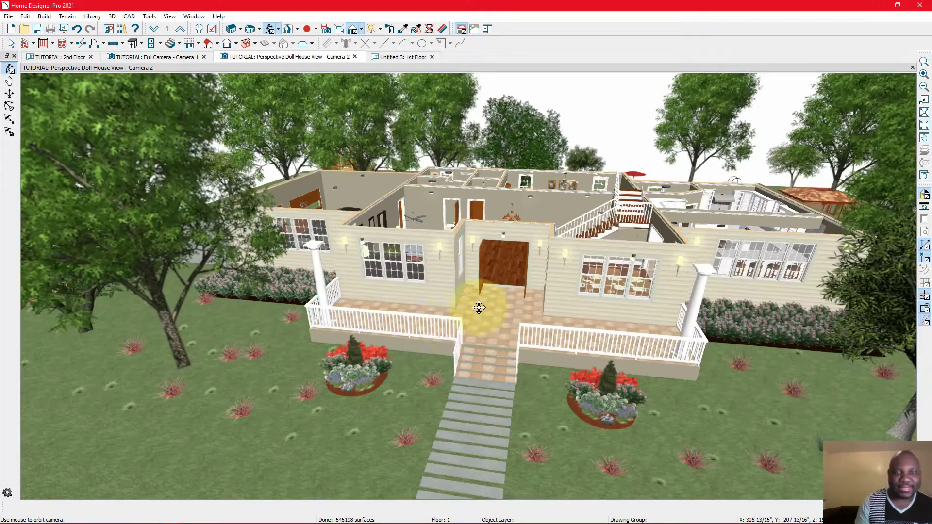
{"action": "left_click_drag", "start_coordinate": [415, 298], "coordinate": [407, 287]}
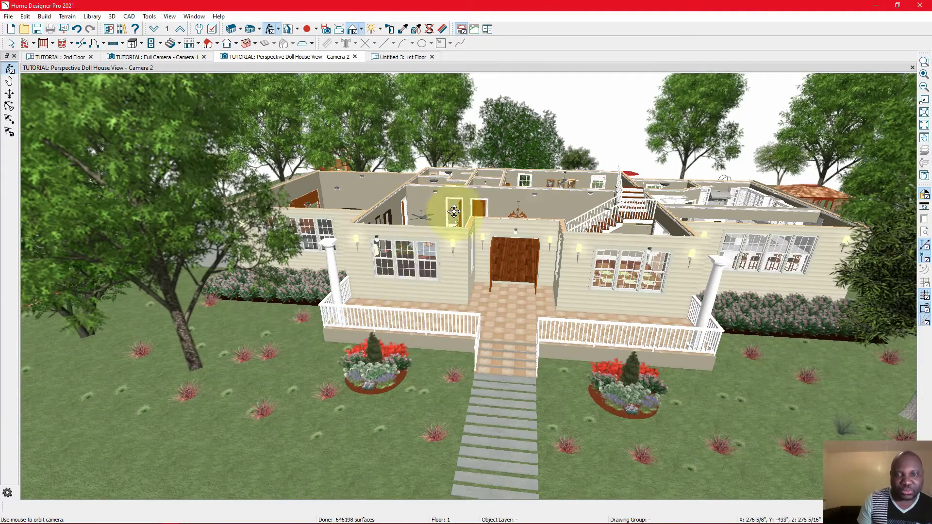
Examine the first floor interior from the garage and laundry room to the living area doors and hall wall.
{"action": "scroll", "coordinate": [425, 200], "scroll_direction": "up", "scroll_amount": 4}
{"action": "left_click_drag", "start_coordinate": [433, 255], "coordinate": [471, 271]}
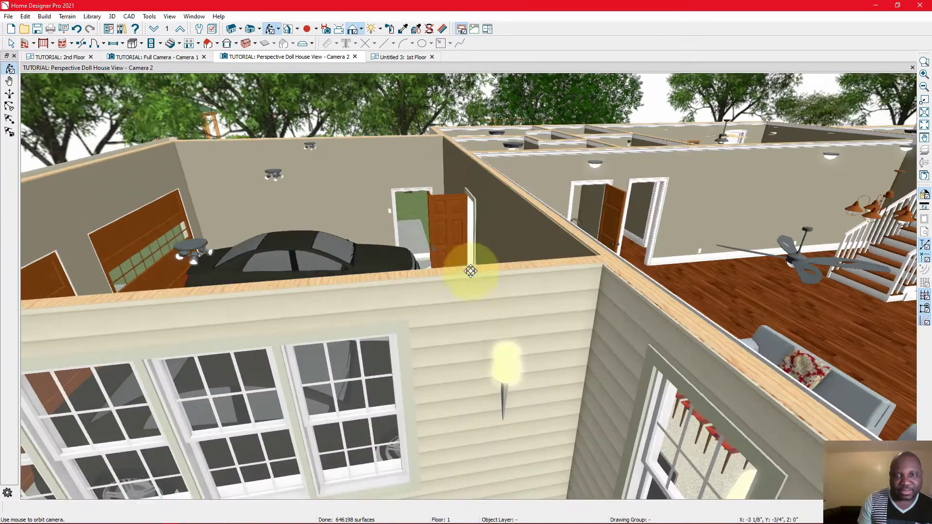
{"action": "left_click_drag", "start_coordinate": [289, 158], "coordinate": [499, 292]}
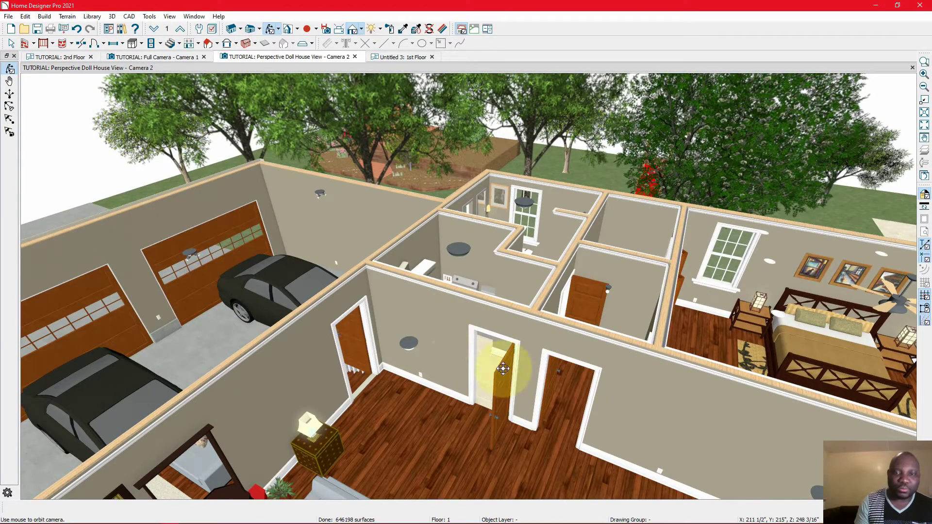
{"action": "scroll", "coordinate": [503, 369], "scroll_direction": "down", "scroll_amount": 4}
{"action": "left_click_drag", "start_coordinate": [499, 377], "coordinate": [473, 346]}
{"action": "scroll", "coordinate": [485, 363], "scroll_direction": "down", "scroll_amount": 1}
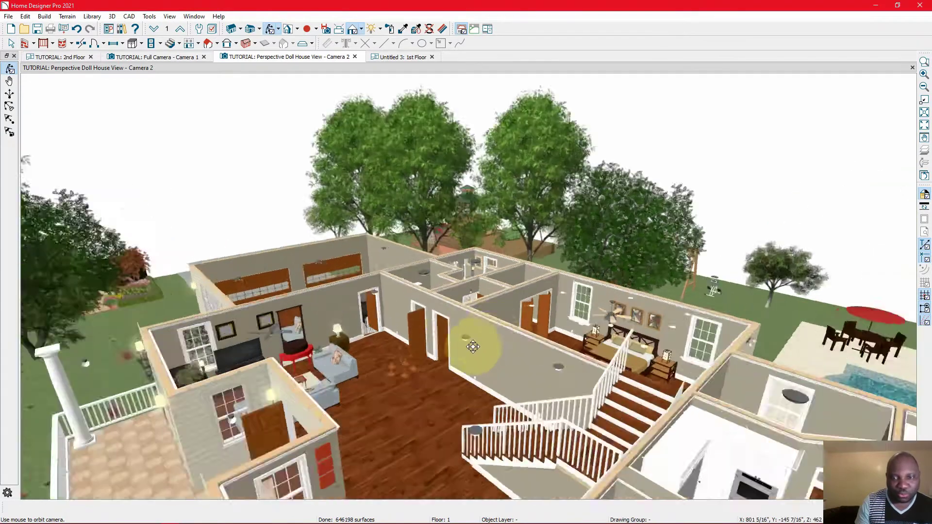
{"action": "scroll", "coordinate": [473, 346], "scroll_direction": "up", "scroll_amount": 8}
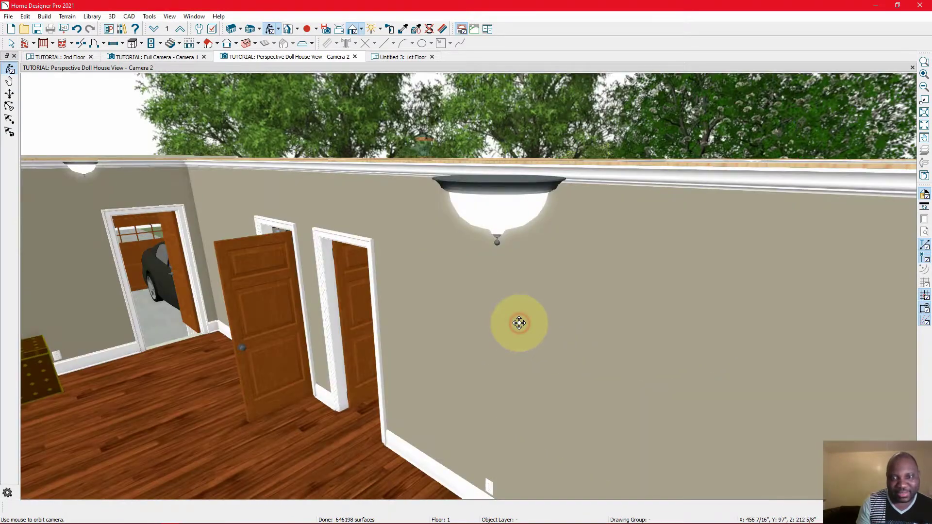
Examine the first floor from above, around to the porch, entry doors and landscaping at the front of the house.
{"action": "scroll", "coordinate": [515, 292], "scroll_direction": "down", "scroll_amount": 5}
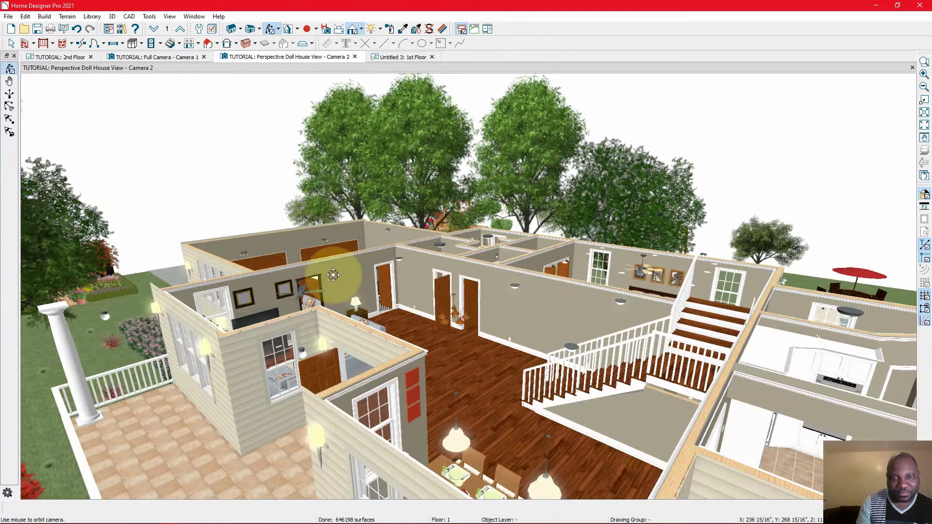
{"action": "left_click_drag", "start_coordinate": [352, 280], "coordinate": [502, 248]}
{"action": "left_click_drag", "start_coordinate": [779, 288], "coordinate": [456, 327]}
{"action": "left_click_drag", "start_coordinate": [508, 396], "coordinate": [558, 379]}
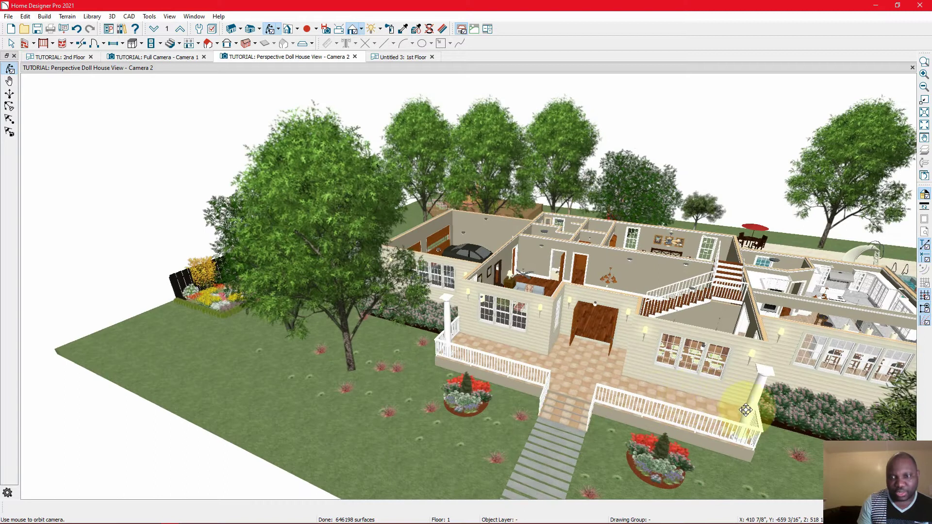
{"action": "left_click_drag", "start_coordinate": [726, 409], "coordinate": [781, 395]}
{"action": "left_click_drag", "start_coordinate": [281, 374], "coordinate": [695, 302]}
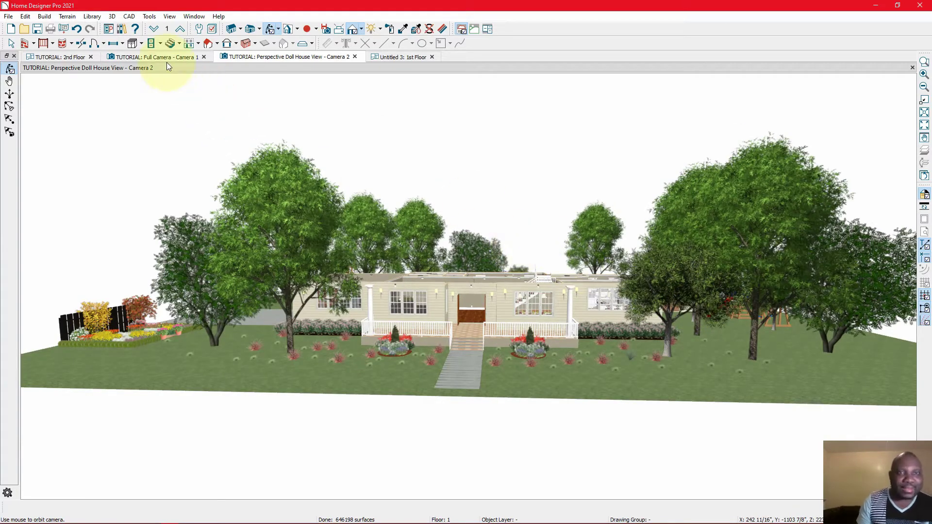
{"action": "scroll", "coordinate": [541, 211], "scroll_direction": "up", "scroll_amount": 2}
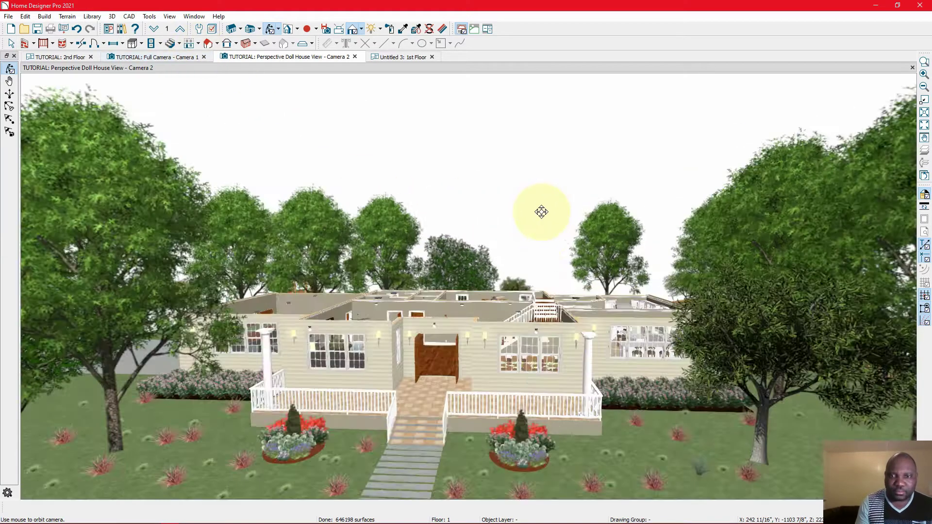
{"action": "scroll", "coordinate": [591, 300], "scroll_direction": "up", "scroll_amount": 2}
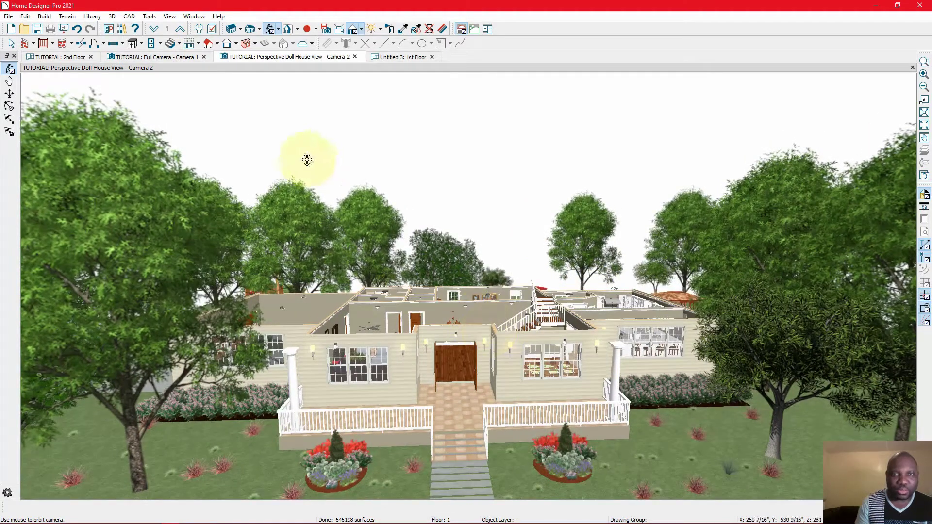
Switch the doll house view to the second floor and examine the front balcony, bedrooms, closets and bathrooms.
{"action": "left_click", "coordinate": [179, 29]}
{"action": "left_click_drag", "start_coordinate": [545, 407], "coordinate": [412, 376]}
{"action": "scroll", "coordinate": [401, 441], "scroll_direction": "up", "scroll_amount": 3}
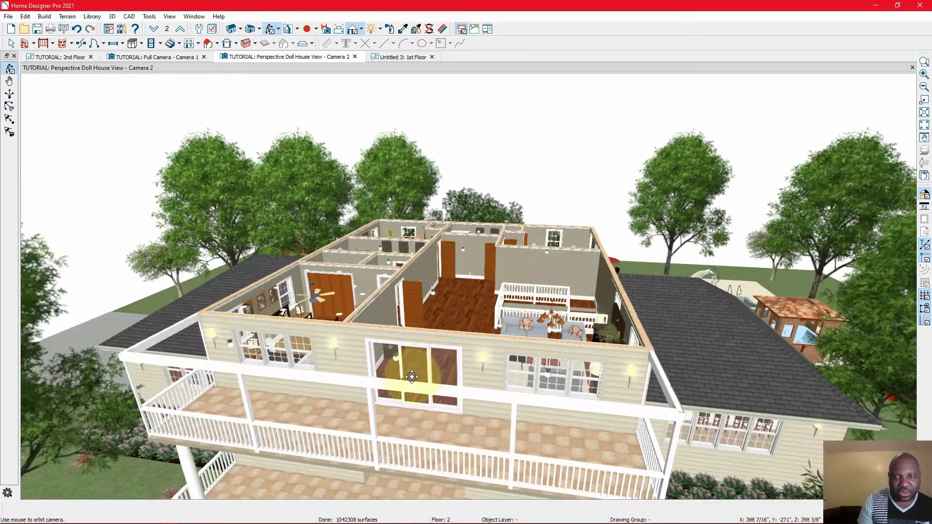
{"action": "left_click_drag", "start_coordinate": [249, 415], "coordinate": [514, 412]}
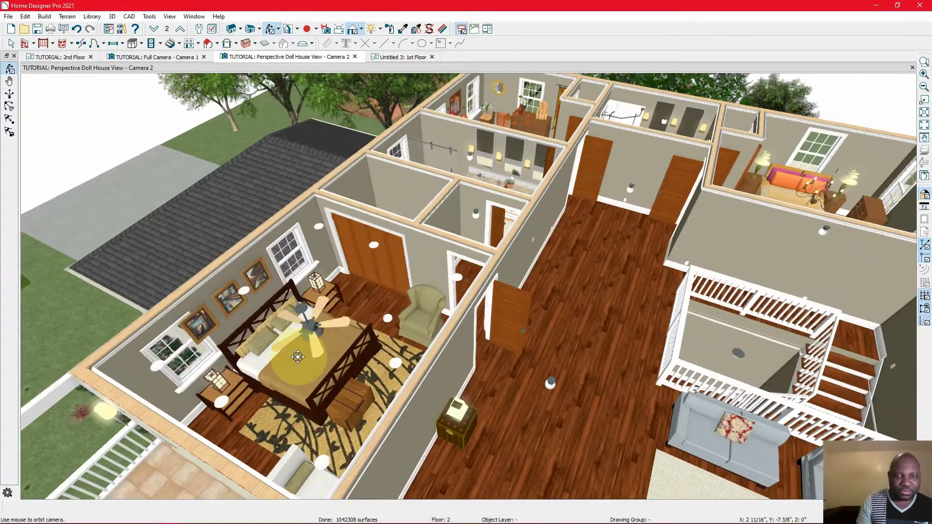
{"action": "left_click_drag", "start_coordinate": [298, 356], "coordinate": [228, 360]}
{"action": "left_click_drag", "start_coordinate": [353, 254], "coordinate": [678, 283]}
{"action": "left_click_drag", "start_coordinate": [661, 350], "coordinate": [777, 342]}
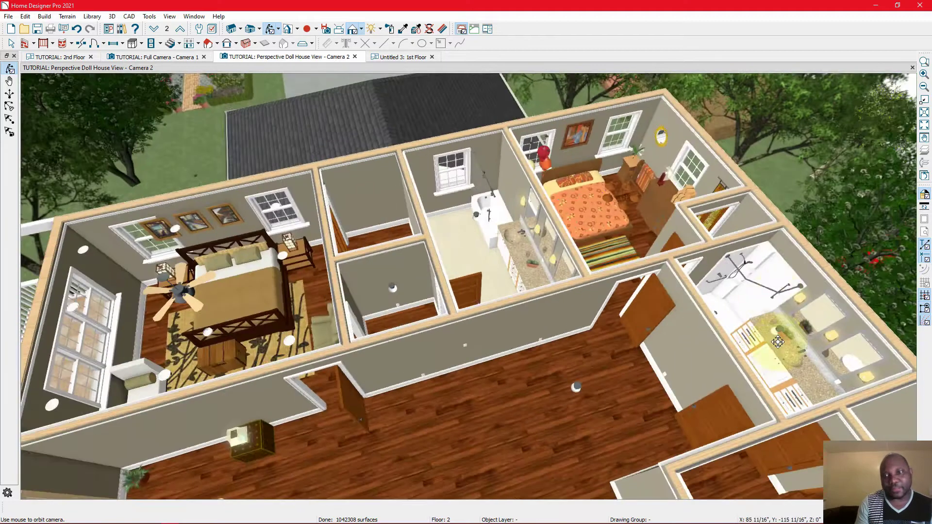
{"action": "left_click_drag", "start_coordinate": [728, 396], "coordinate": [770, 396]}
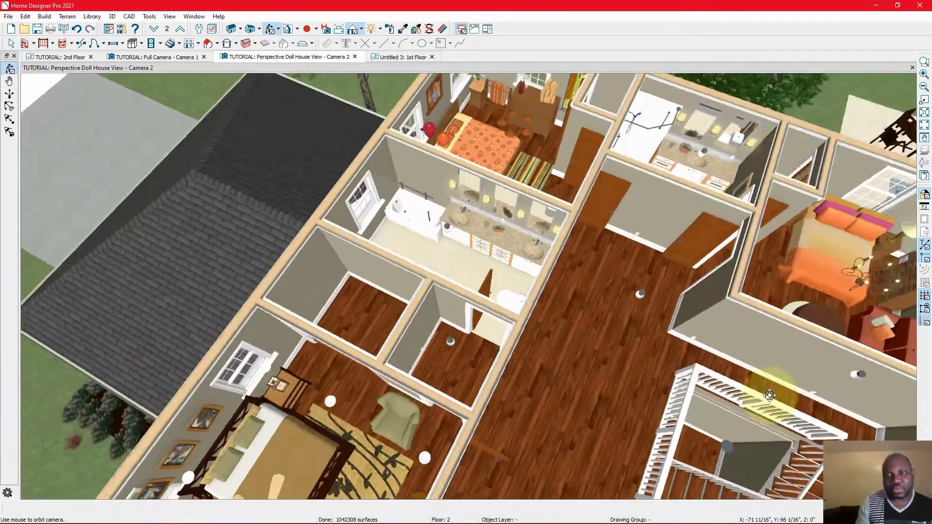
Examine the second-floor sitting area with its grey sofas and the railing around the stairwell.
{"action": "left_click_drag", "start_coordinate": [667, 357], "coordinate": [645, 389]}
{"action": "left_click_drag", "start_coordinate": [555, 384], "coordinate": [427, 347]}
{"action": "left_click_drag", "start_coordinate": [478, 288], "coordinate": [500, 330]}
{"action": "left_click_drag", "start_coordinate": [359, 330], "coordinate": [411, 361]}
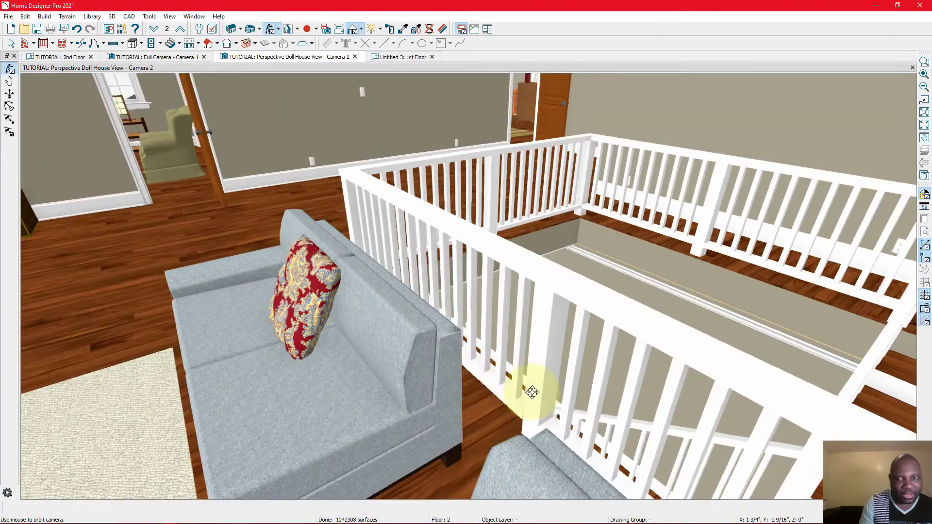
{"action": "left_click_drag", "start_coordinate": [532, 392], "coordinate": [596, 363]}
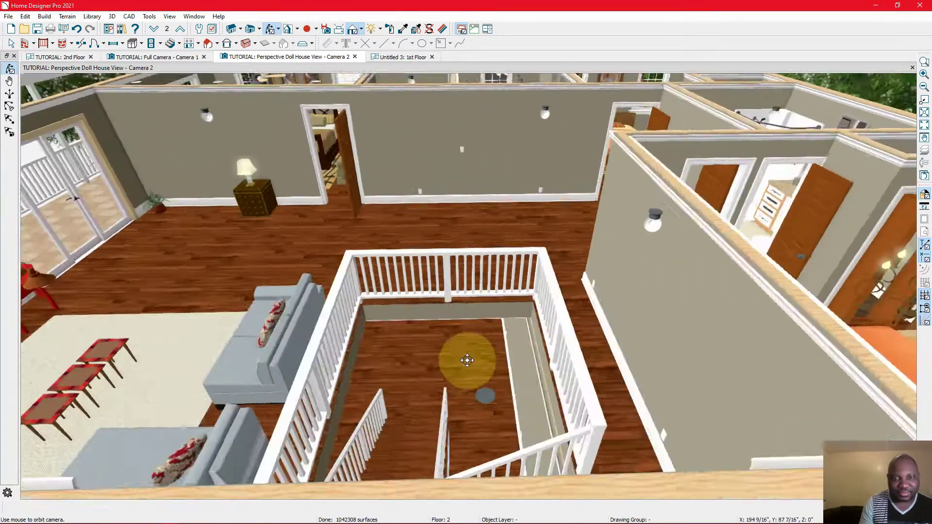
{"action": "left_click_drag", "start_coordinate": [467, 360], "coordinate": [505, 377]}
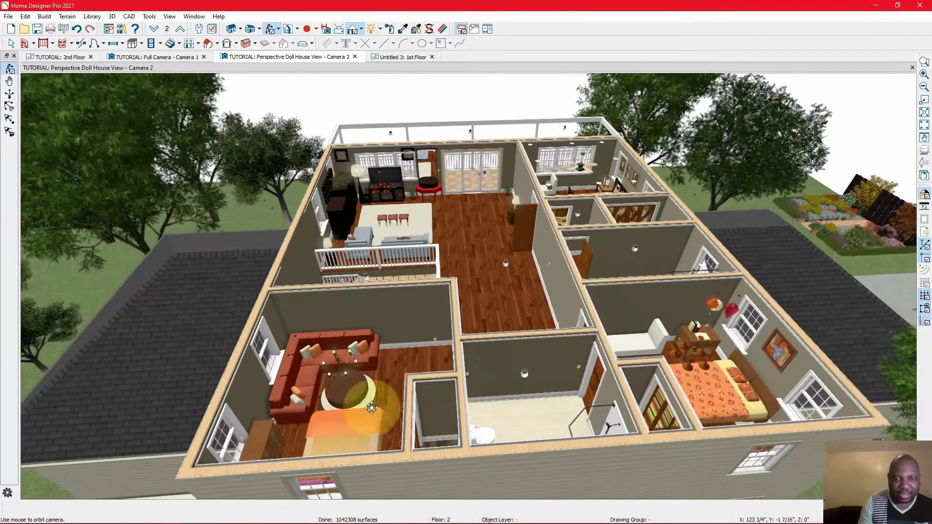
Examine the rear second-floor bedroom with the red sectional sofa, round ottoman and orange bedding.
{"action": "left_click_drag", "start_coordinate": [329, 410], "coordinate": [317, 335]}
{"action": "left_click_drag", "start_coordinate": [435, 399], "coordinate": [410, 400]}
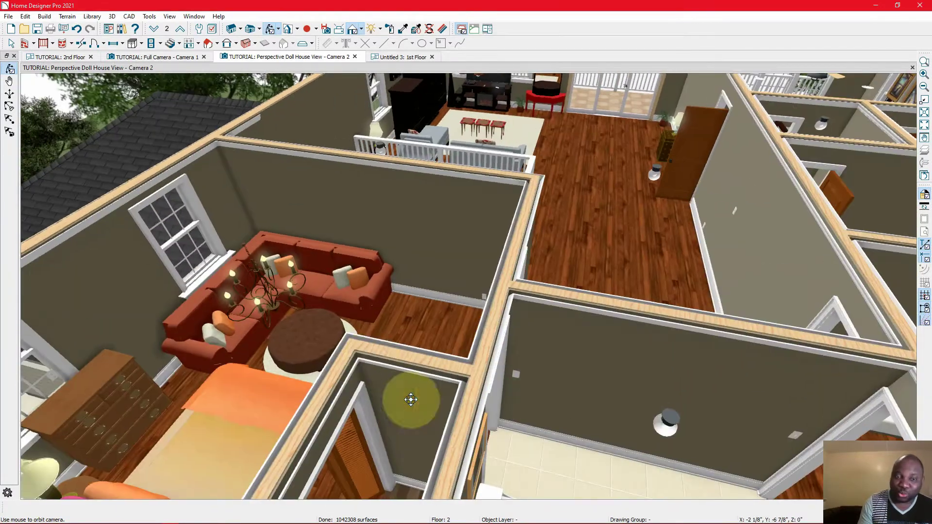
{"action": "left_click_drag", "start_coordinate": [407, 315], "coordinate": [349, 287]}
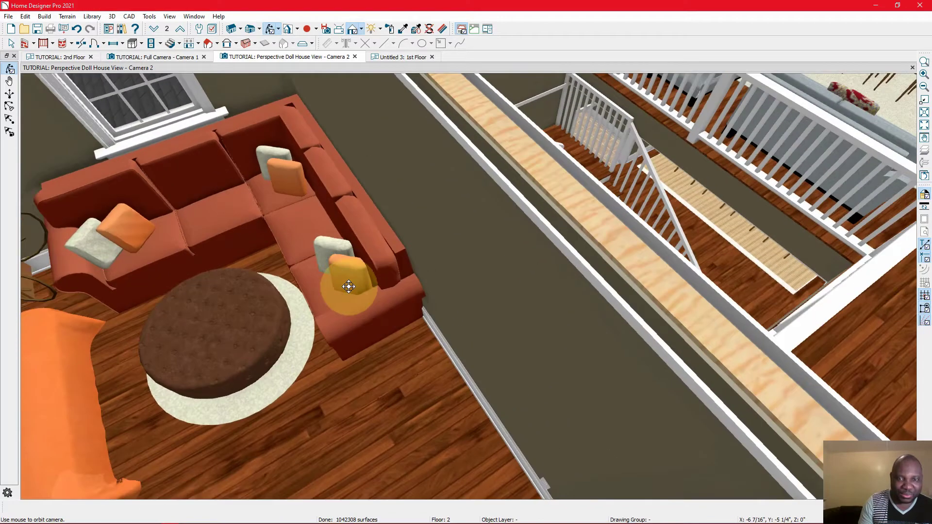
{"action": "left_click_drag", "start_coordinate": [467, 332], "coordinate": [477, 309]}
{"action": "left_click_drag", "start_coordinate": [503, 345], "coordinate": [465, 394]}
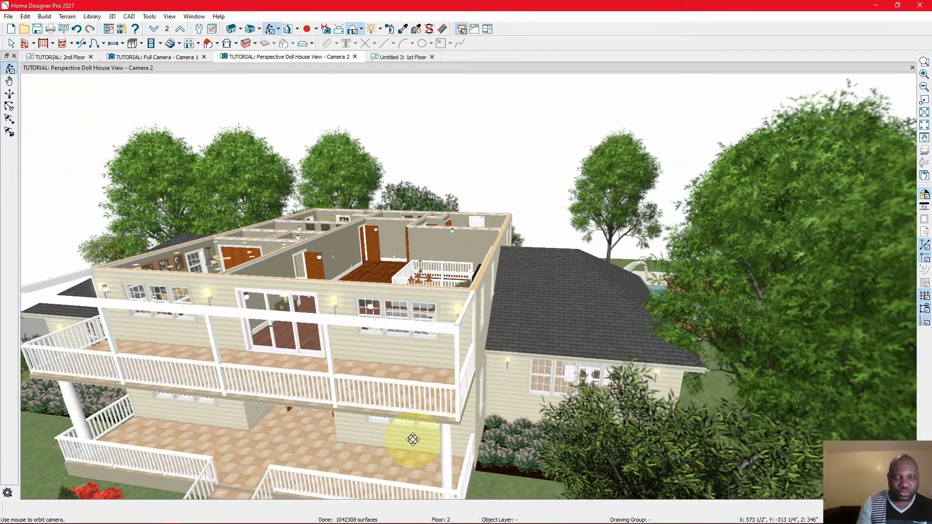
Switch the doll house view back to the first floor and examine the front porch and the kitchen from above.
{"action": "left_click_drag", "start_coordinate": [412, 439], "coordinate": [377, 419]}
{"action": "left_click_drag", "start_coordinate": [517, 331], "coordinate": [390, 291]}
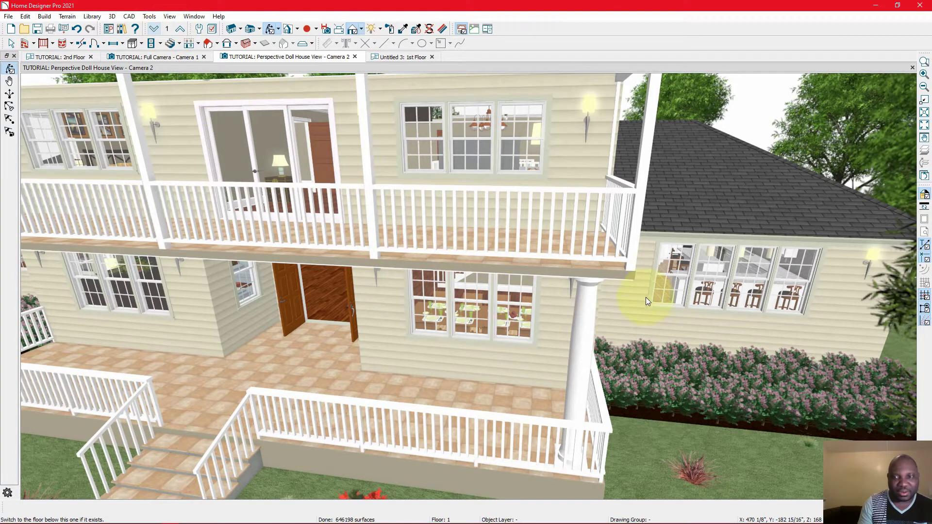
{"action": "left_click_drag", "start_coordinate": [646, 297], "coordinate": [537, 270]}
{"action": "left_click_drag", "start_coordinate": [527, 378], "coordinate": [568, 322]}
{"action": "left_click_drag", "start_coordinate": [695, 372], "coordinate": [574, 254]}
{"action": "left_click_drag", "start_coordinate": [465, 283], "coordinate": [492, 386]}
{"action": "left_click_drag", "start_coordinate": [460, 243], "coordinate": [447, 363]}
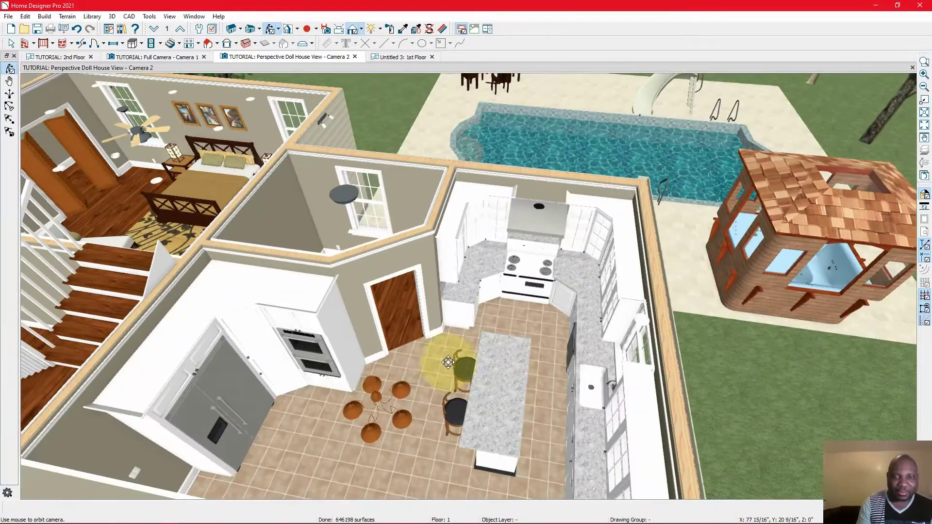
Examine the kitchen's range, glass-door cabinets, sink counter, island, refrigerator and pantry door up close.
{"action": "mouse_move", "coordinate": [406, 270]}
{"action": "left_mouse_down"}
{"action": "mouse_move", "coordinate": [457, 327]}
{"action": "mouse_move", "coordinate": [385, 347]}
{"action": "mouse_move", "coordinate": [420, 282]}
{"action": "left_mouse_up"}
{"action": "left_click_drag", "start_coordinate": [443, 370], "coordinate": [598, 319]}
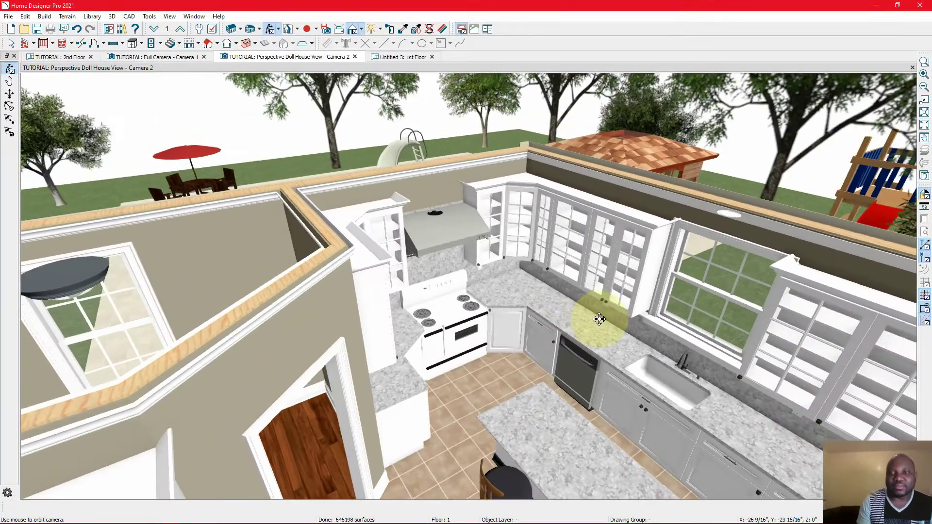
{"action": "left_click_drag", "start_coordinate": [472, 379], "coordinate": [382, 378]}
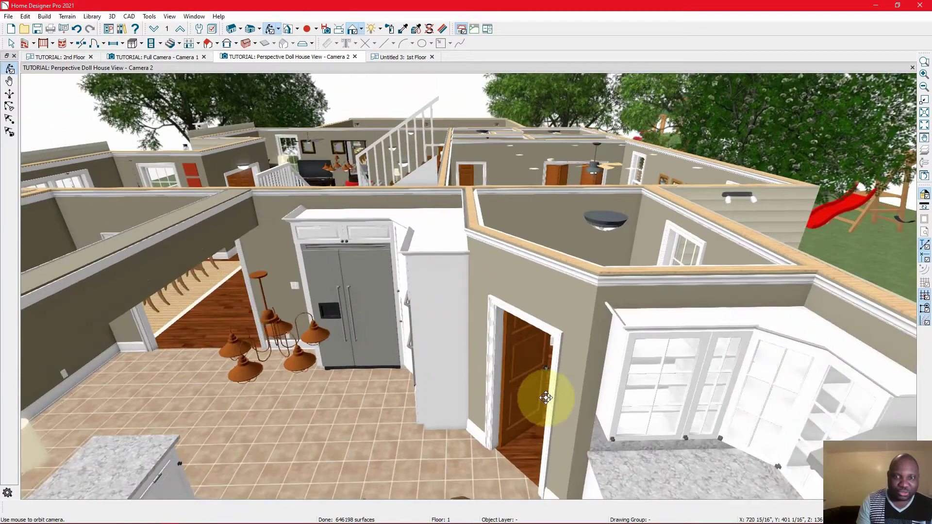
{"action": "left_click_drag", "start_coordinate": [545, 397], "coordinate": [383, 355]}
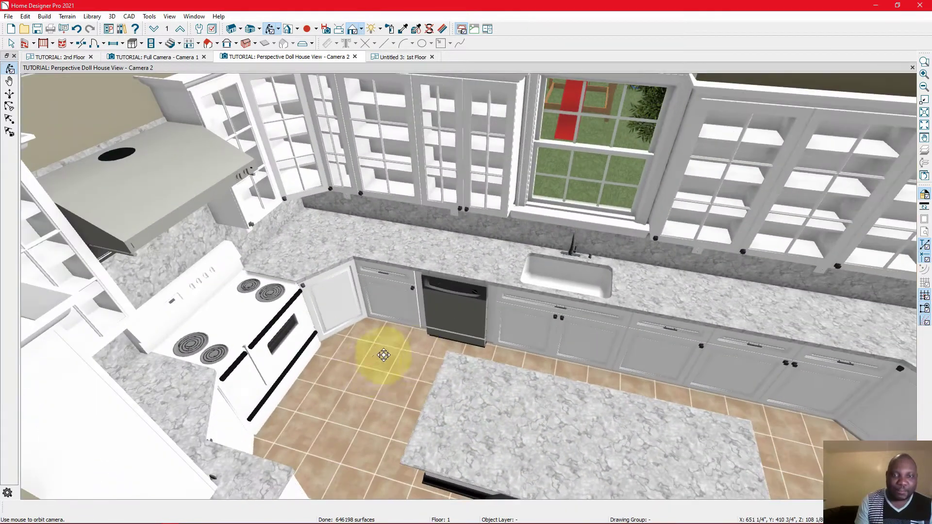
{"action": "left_click_drag", "start_coordinate": [518, 335], "coordinate": [434, 331]}
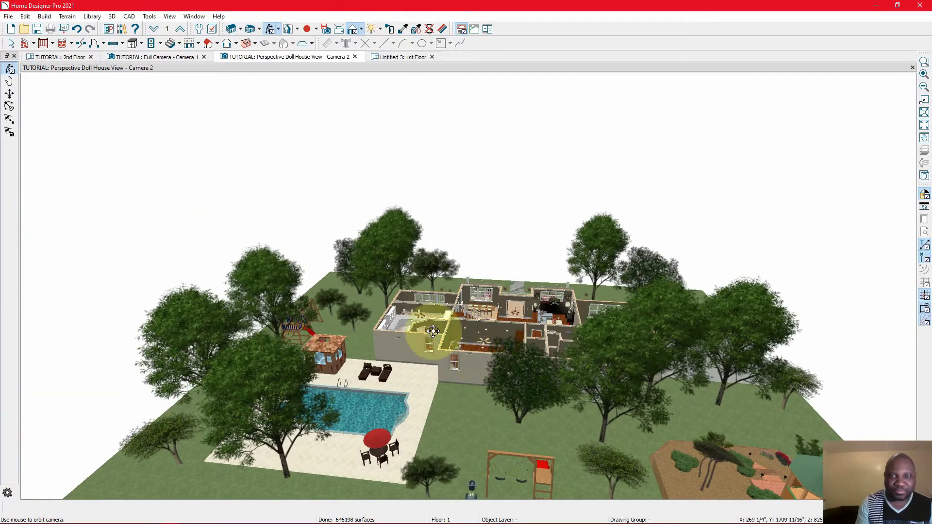
Switch to the empty Untitled 3 first-floor plan and look over its grid and origin axes.
{"action": "left_click", "coordinate": [398, 58]}
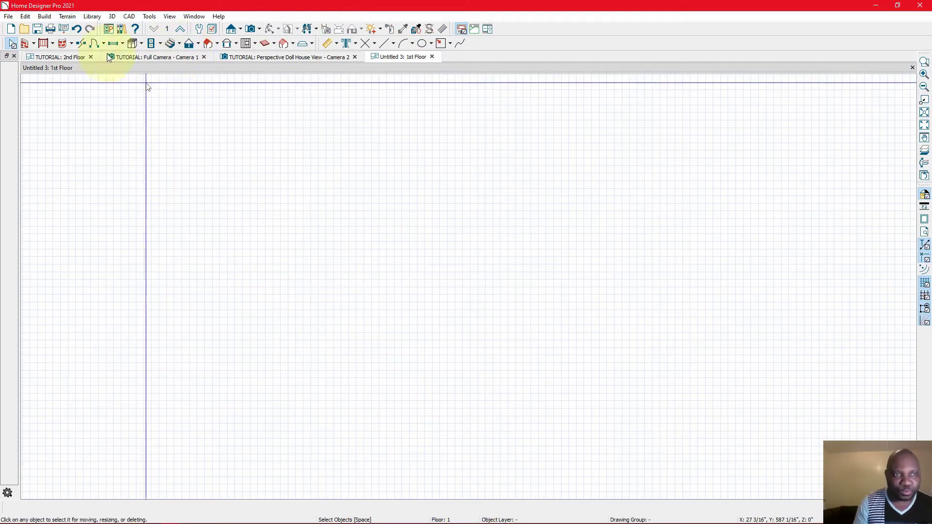
{"action": "middle_click_drag", "start_coordinate": [219, 231], "coordinate": [270, 158]}
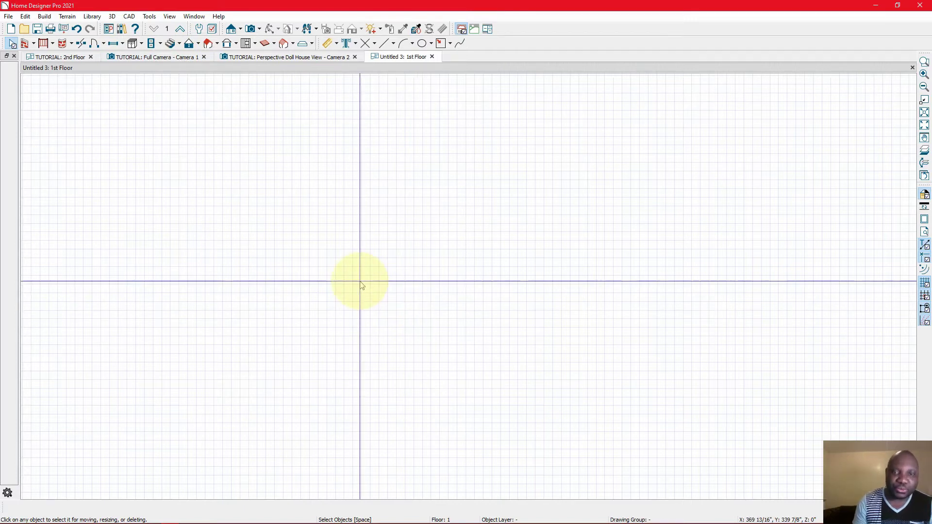
{"action": "middle_click_drag", "start_coordinate": [362, 285], "coordinate": [280, 224]}
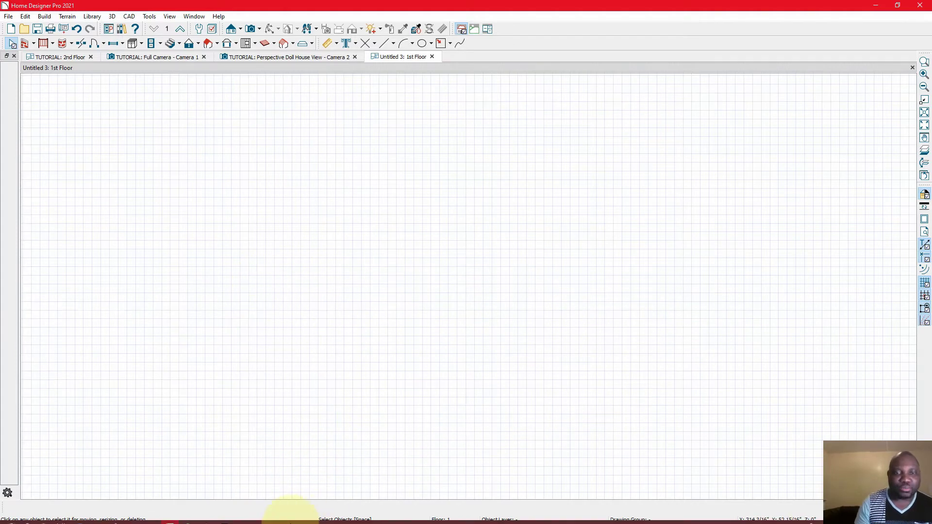
Switch to File Explorer and play the house walkthrough video from the Documents folder.
{"action": "left_click", "coordinate": [224, 517]}
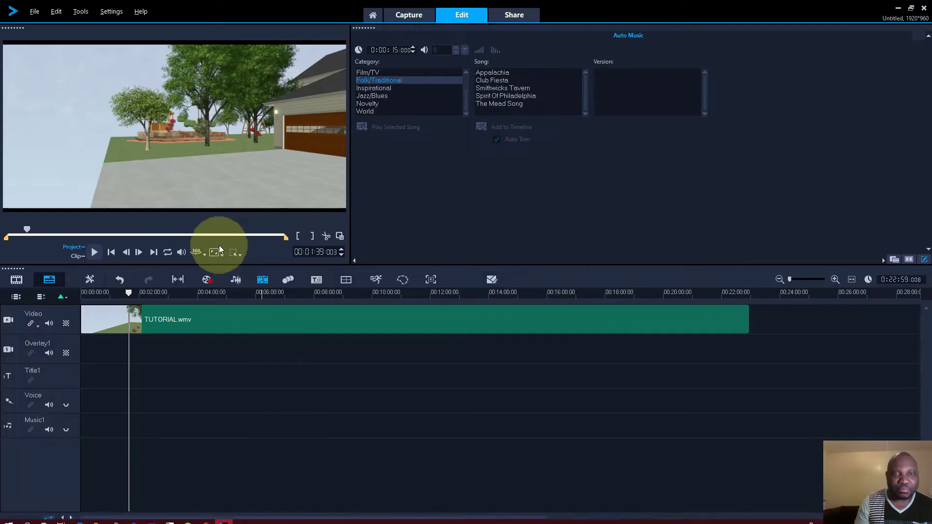
{"action": "left_click", "coordinate": [898, 9]}
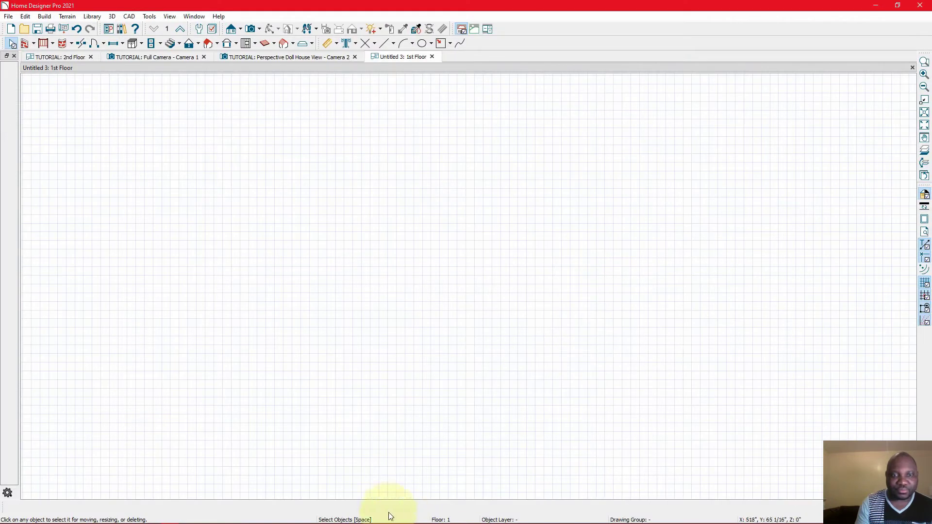
{"action": "mouse_move", "coordinate": [233, 511]}
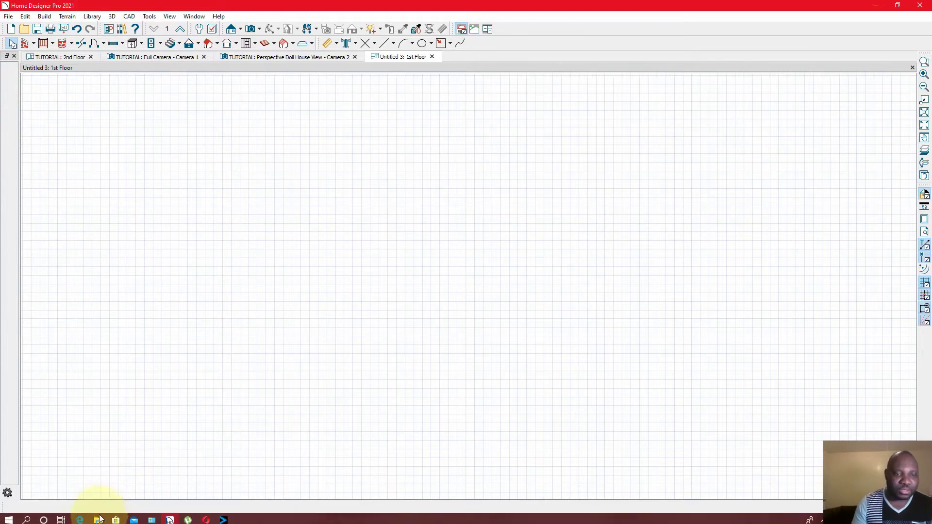
{"action": "left_click", "coordinate": [99, 518]}
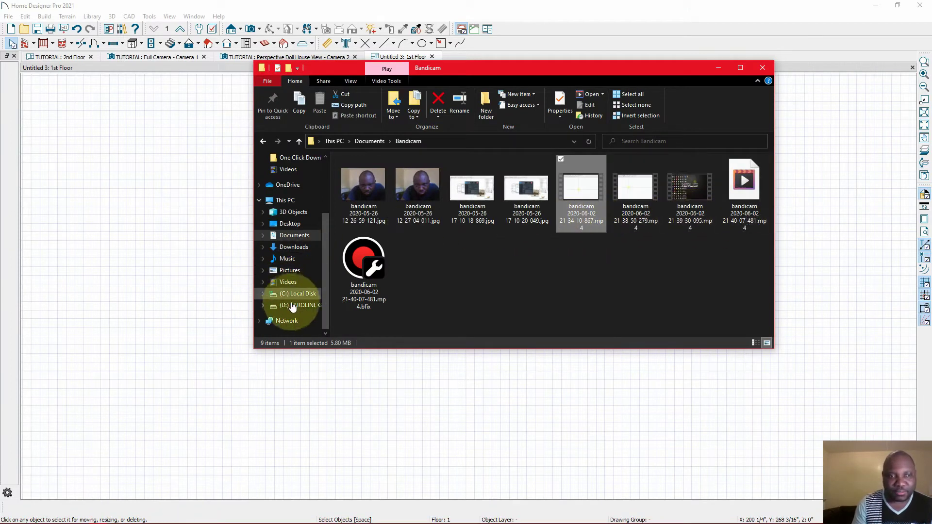
{"action": "left_click", "coordinate": [297, 237]}
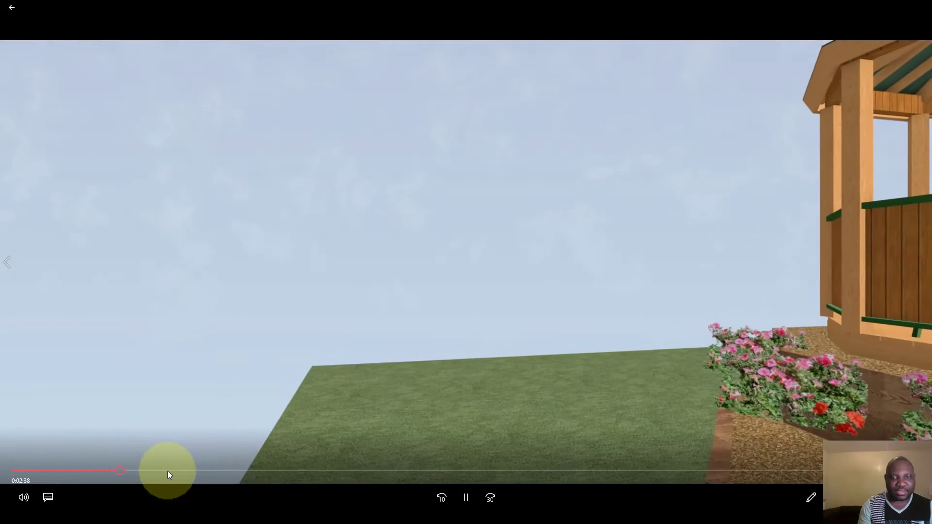
Skip forward through the walkthrough video's outdoor footage to view the gazebo, pool, yard trees and swing set.
{"action": "left_click_drag", "start_coordinate": [168, 470], "coordinate": [200, 470]}
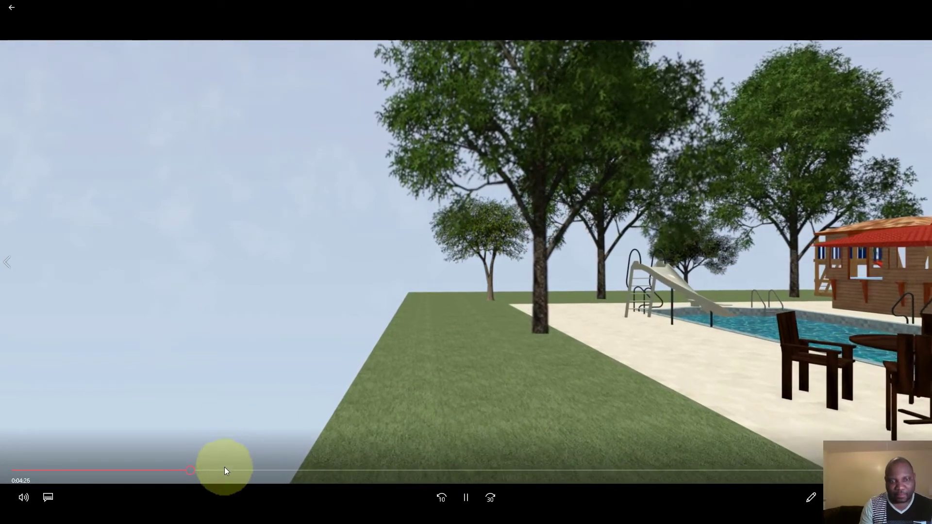
{"action": "left_click", "coordinate": [219, 471]}
{"action": "left_click", "coordinate": [245, 474]}
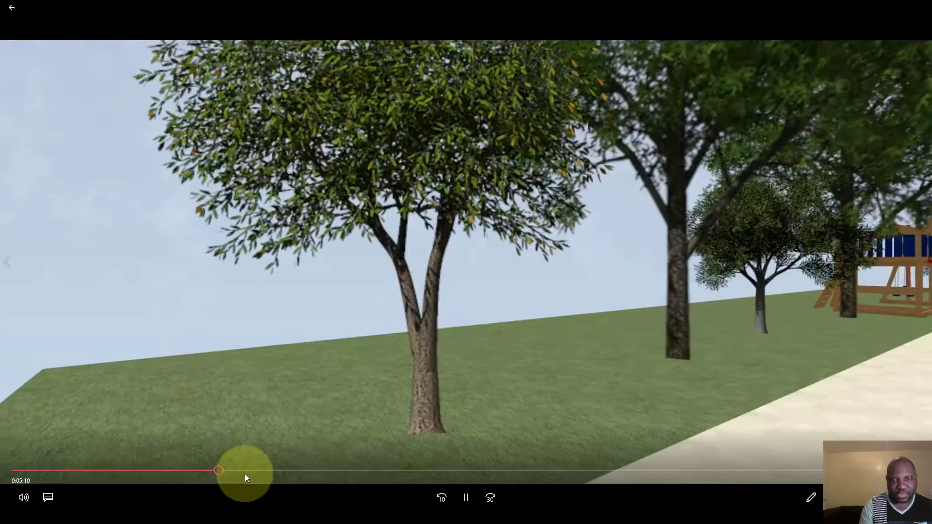
{"action": "left_click", "coordinate": [269, 474]}
{"action": "left_click", "coordinate": [272, 471]}
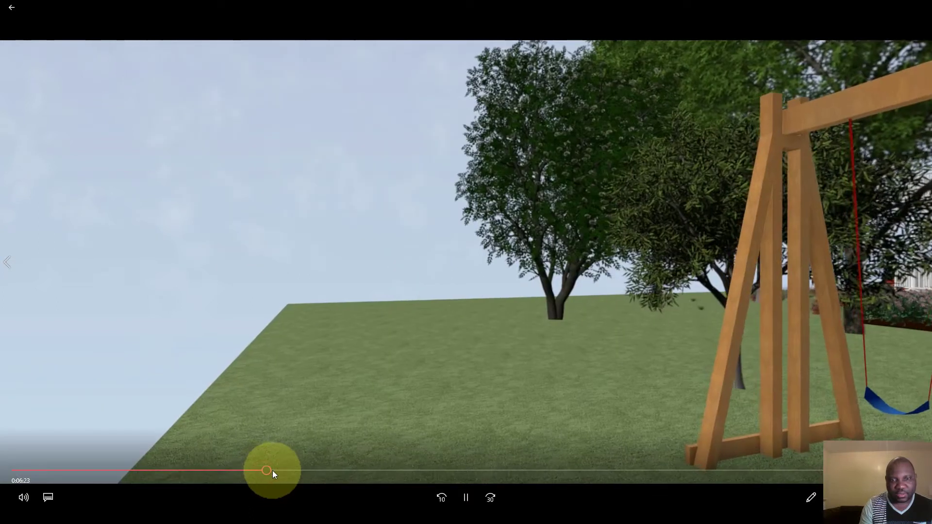
{"action": "left_click", "coordinate": [293, 470]}
{"action": "left_click", "coordinate": [318, 470]}
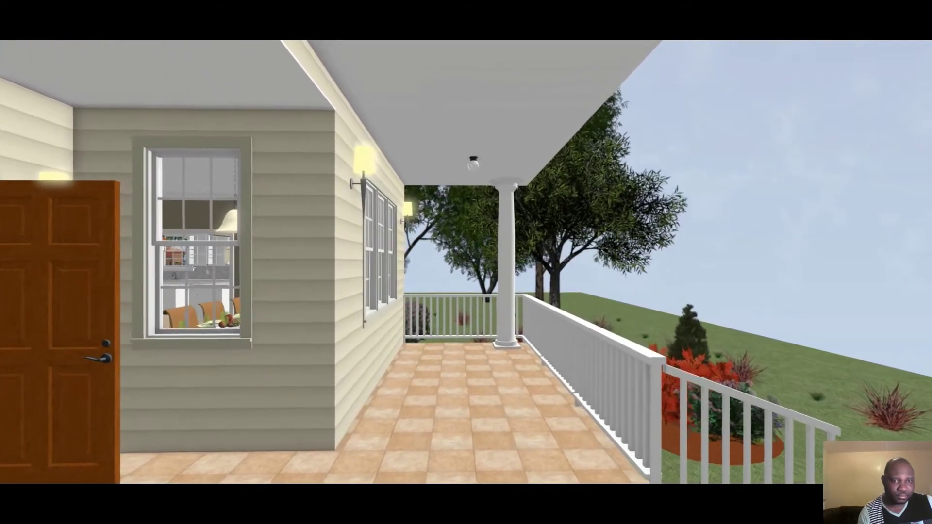
Watch the front porch footage, then move through the staircase hall and skip ahead past the garage interior.
{"action": "mouse_move", "coordinate": [301, 513]}
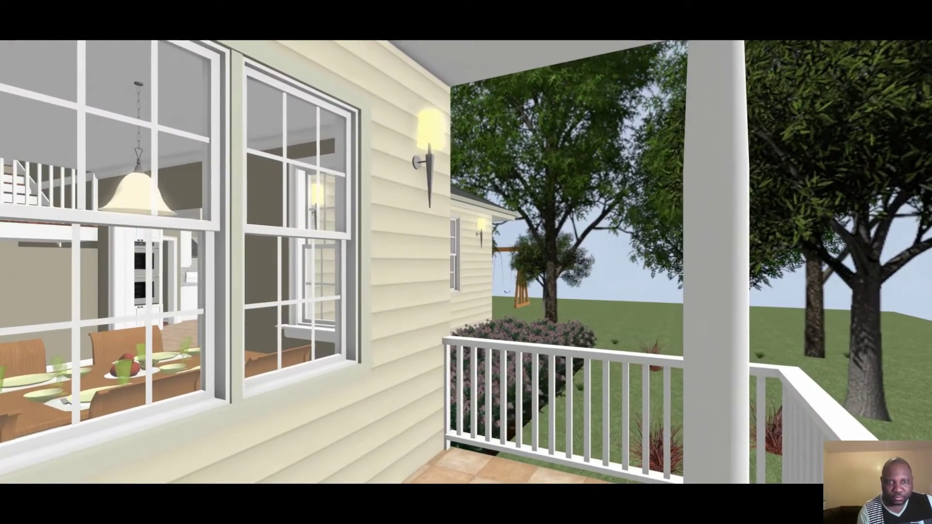
{"action": "mouse_move", "coordinate": [390, 357]}
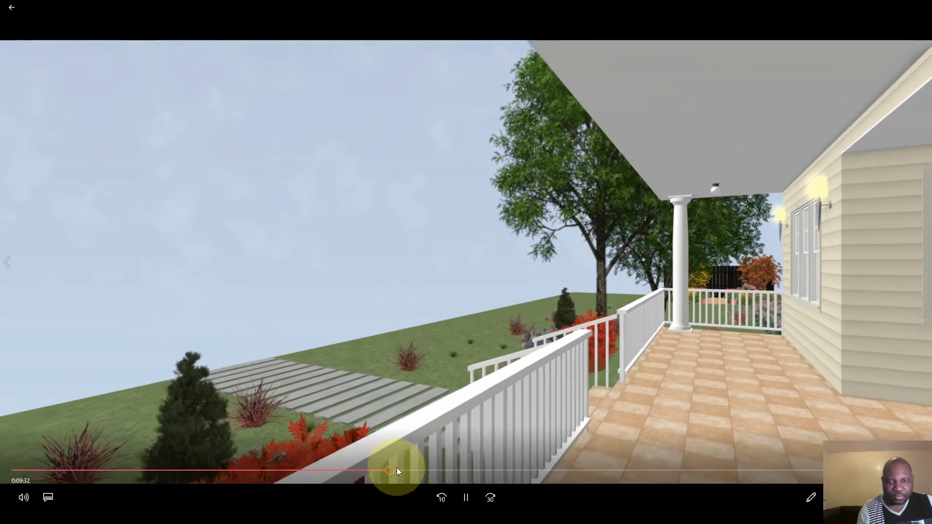
{"action": "left_click_drag", "start_coordinate": [397, 468], "coordinate": [413, 473]}
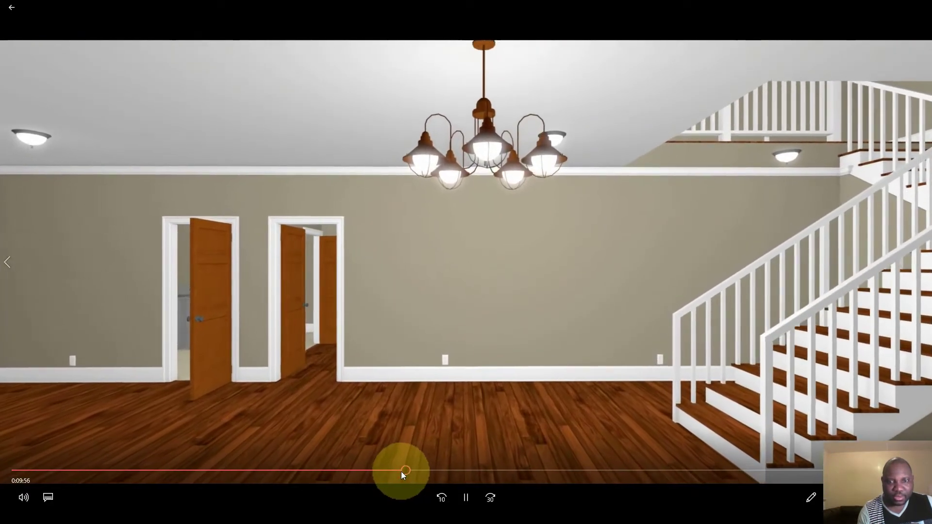
{"action": "left_click", "coordinate": [396, 470]}
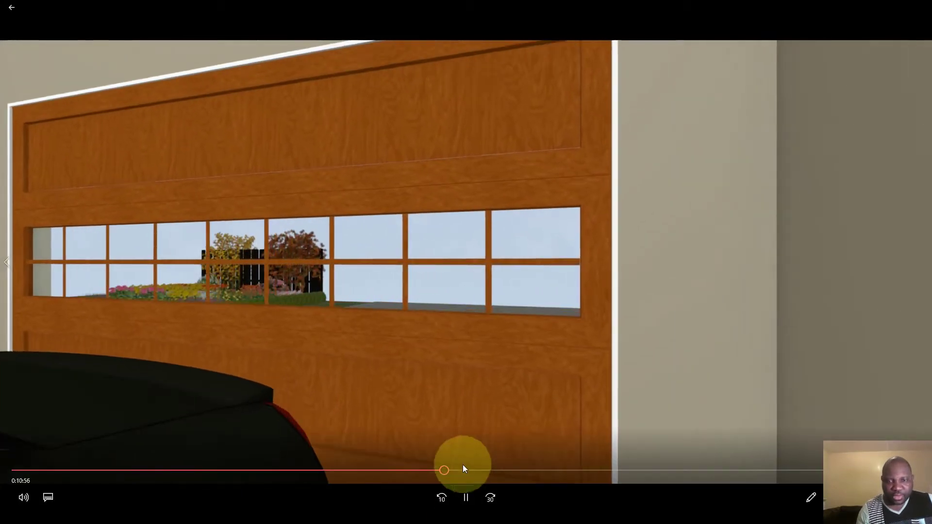
{"action": "left_click", "coordinate": [463, 470]}
{"action": "left_click", "coordinate": [478, 471]}
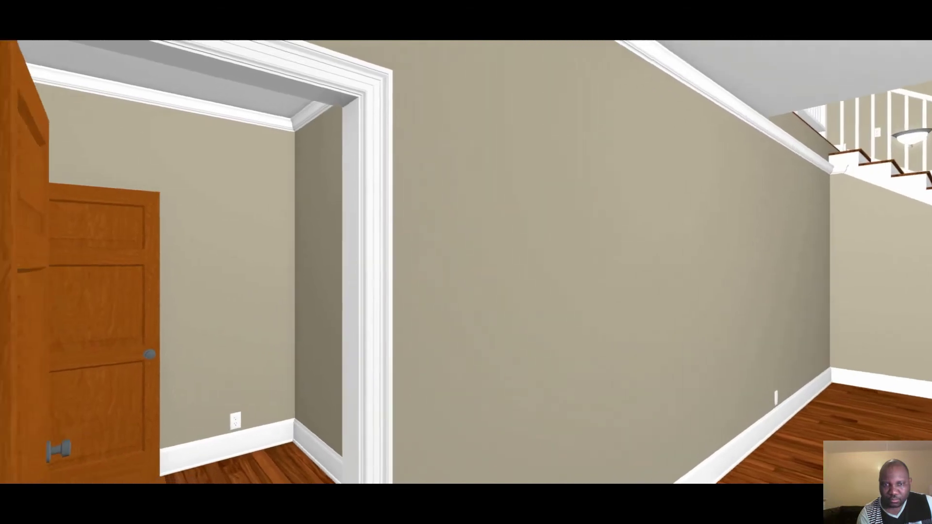
Move forward to the first-floor bedroom footage and rewind slightly to examine the bed and armchair area again.
{"action": "mouse_move", "coordinate": [516, 478]}
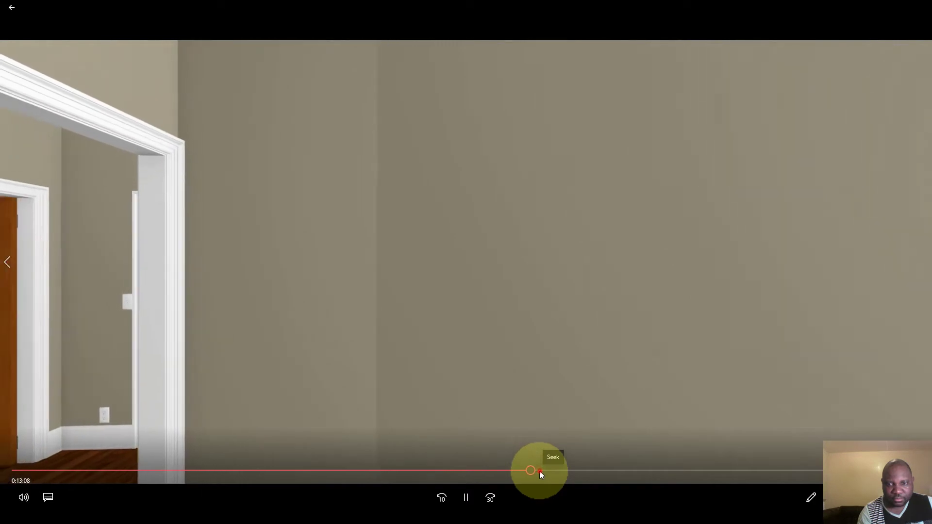
{"action": "left_click", "coordinate": [539, 471]}
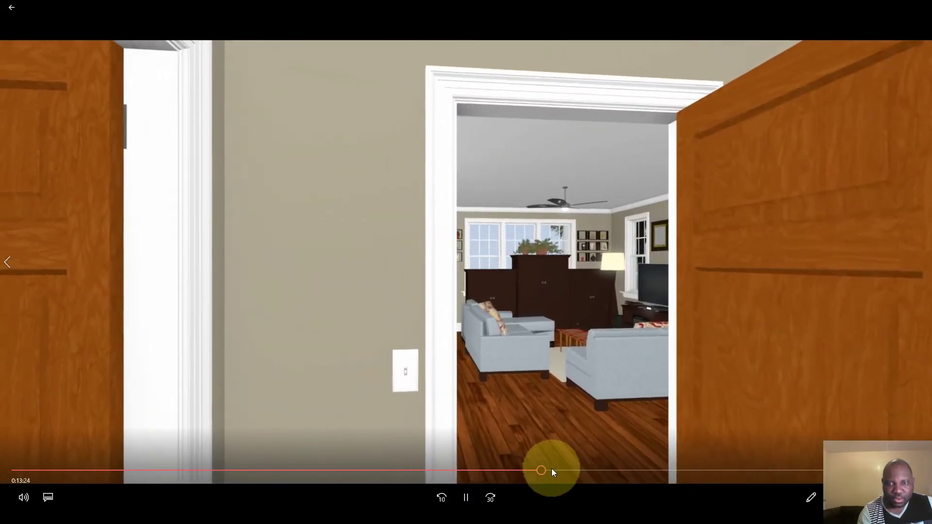
{"action": "left_click", "coordinate": [552, 470]}
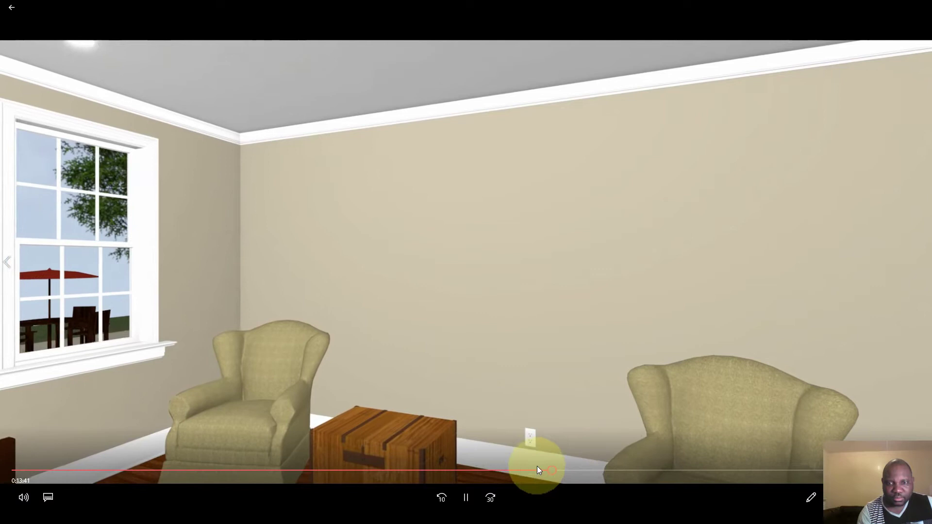
{"action": "left_click", "coordinate": [546, 470]}
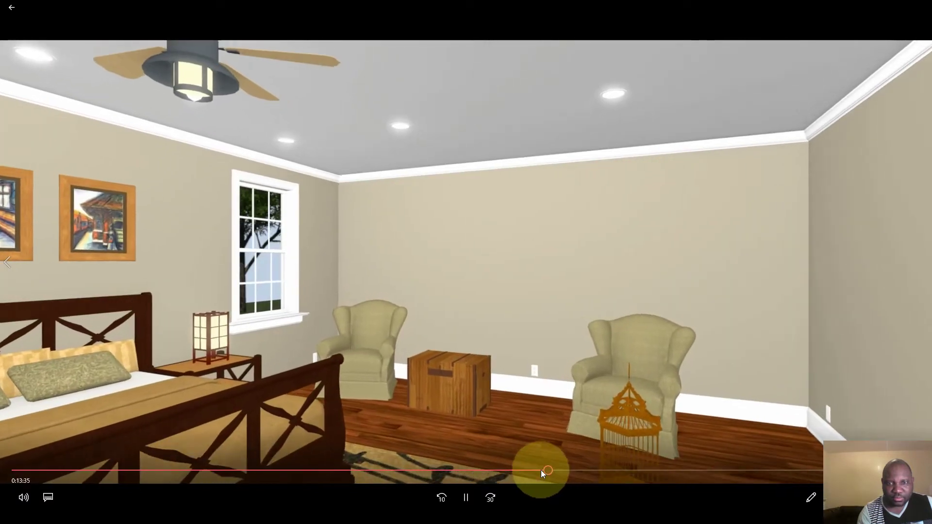
{"action": "left_click", "coordinate": [540, 470]}
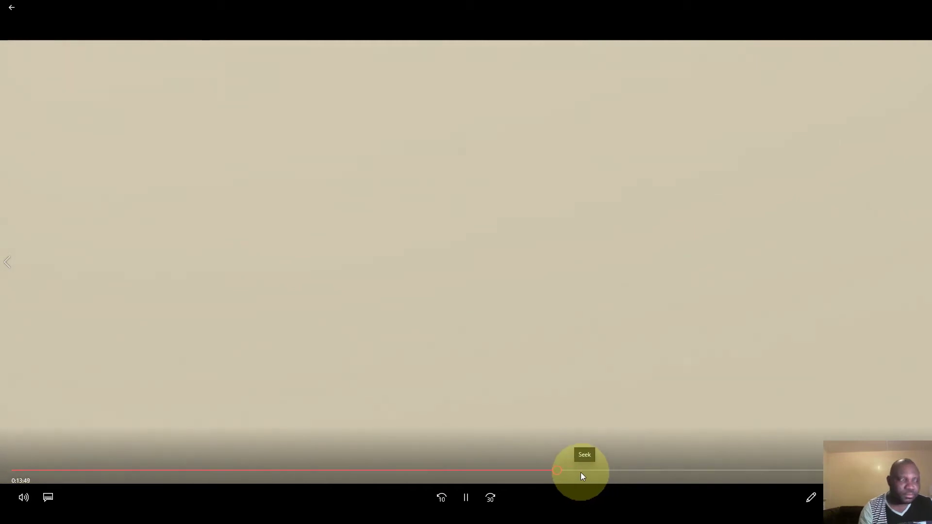
Skip ahead past the bedroom and bathroom doorways to view the remaining rooms and the upper-floor living area.
{"action": "left_click", "coordinate": [573, 471]}
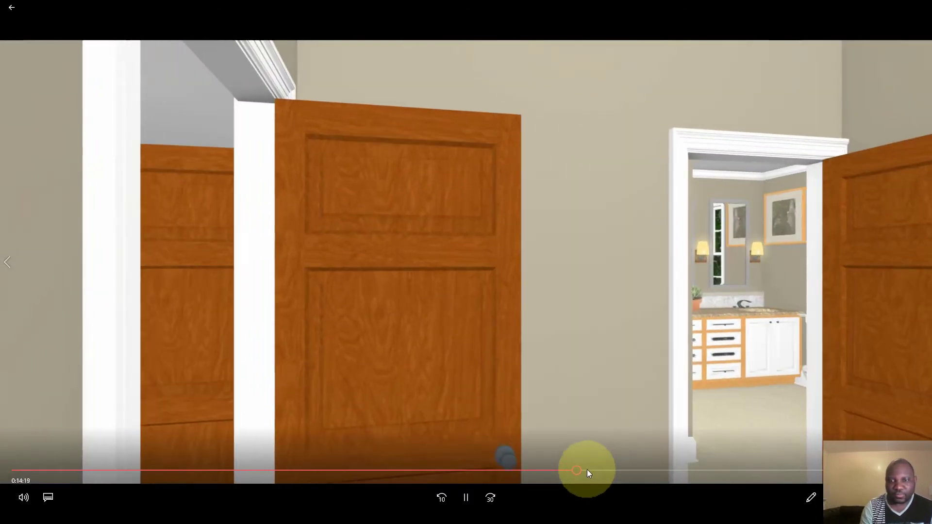
{"action": "left_click", "coordinate": [586, 469]}
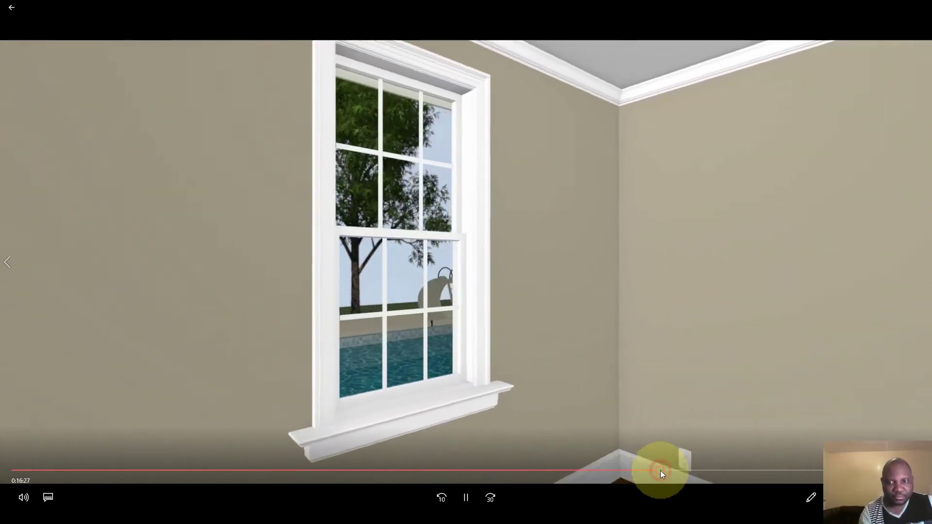
{"action": "left_click", "coordinate": [660, 470]}
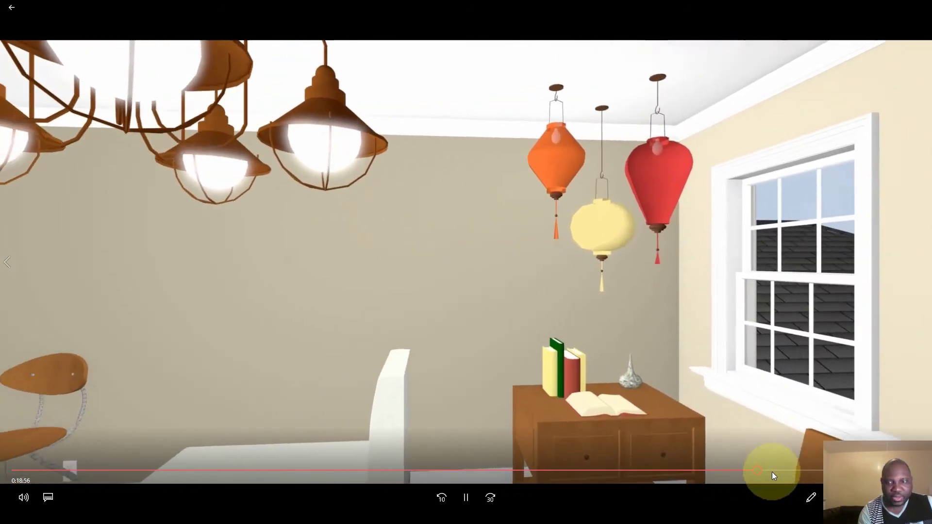
{"action": "left_click", "coordinate": [772, 471]}
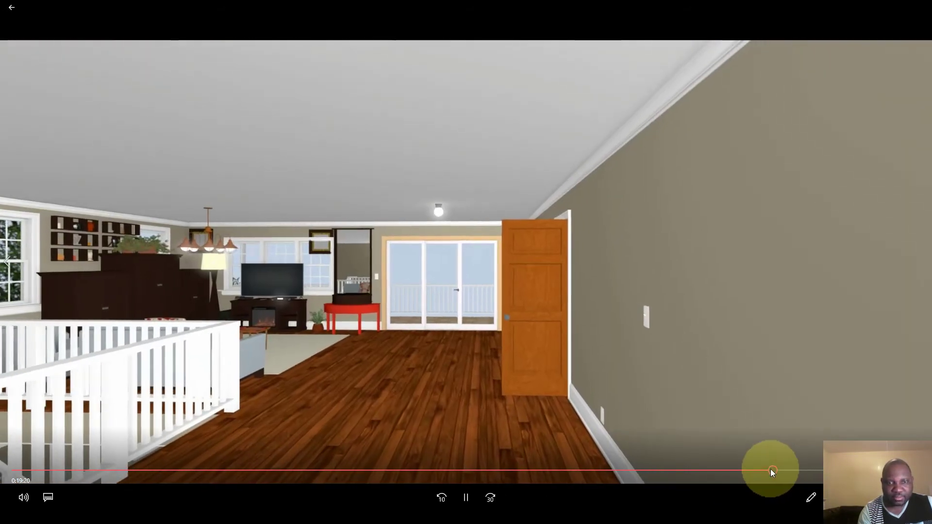